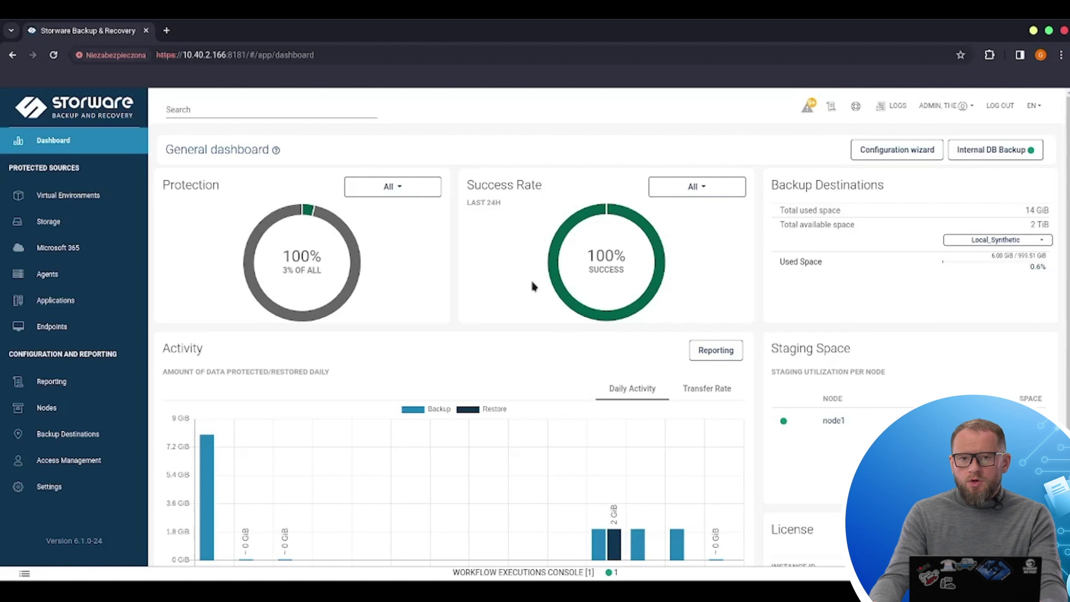
# Step: Browse Instances and Backup Destinations, then show the Virtualization Providers list with the Oracle VM provider
pyautogui.click(87, 204)
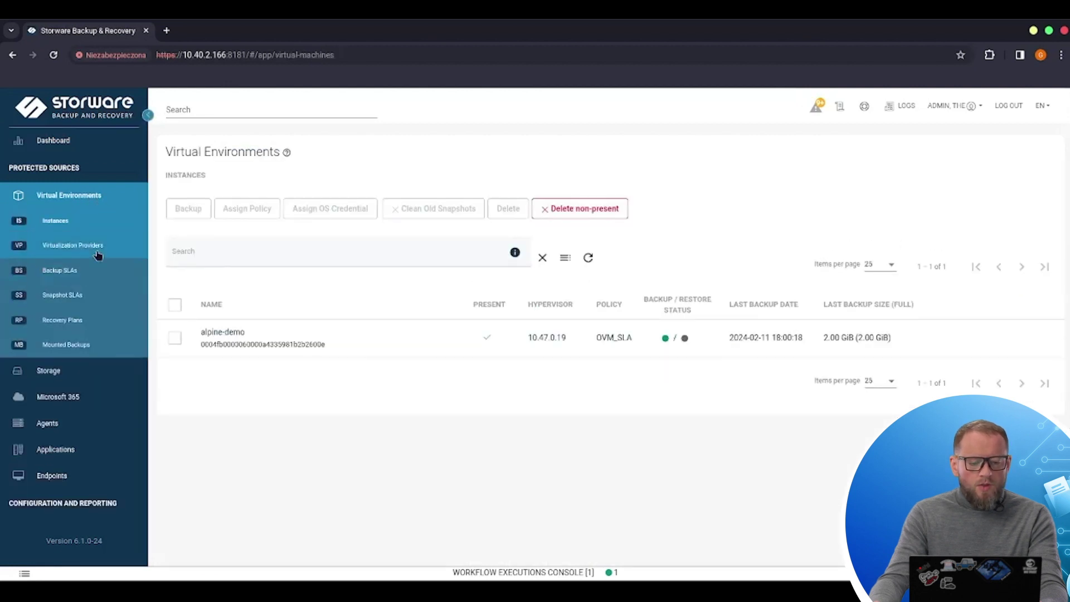
pyautogui.click(86, 250)
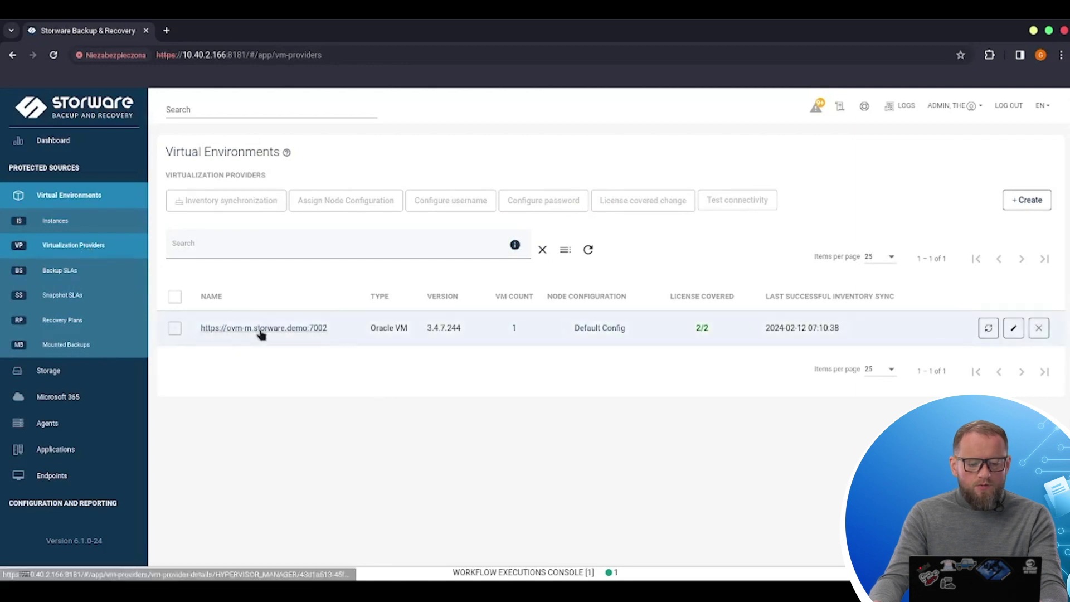
pyautogui.click(79, 230)
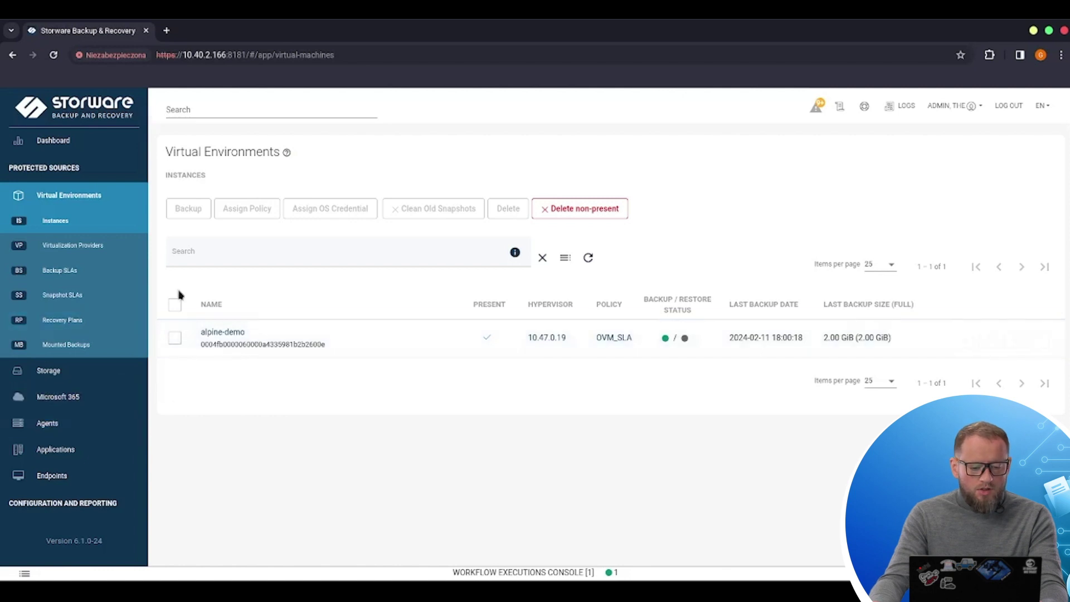
pyautogui.scroll(-3, 83, 424)
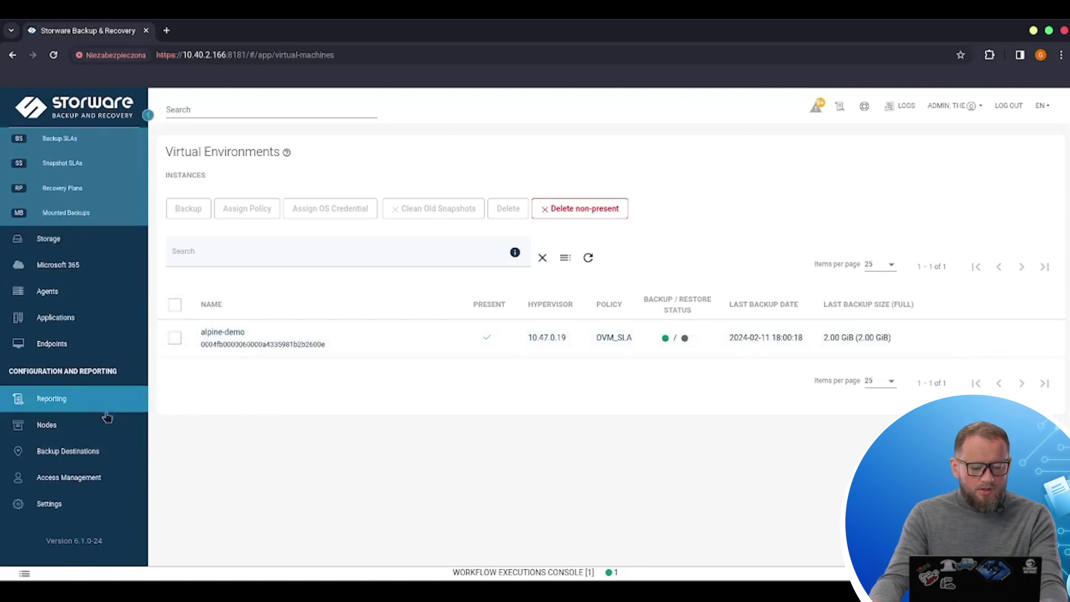
pyautogui.click(91, 458)
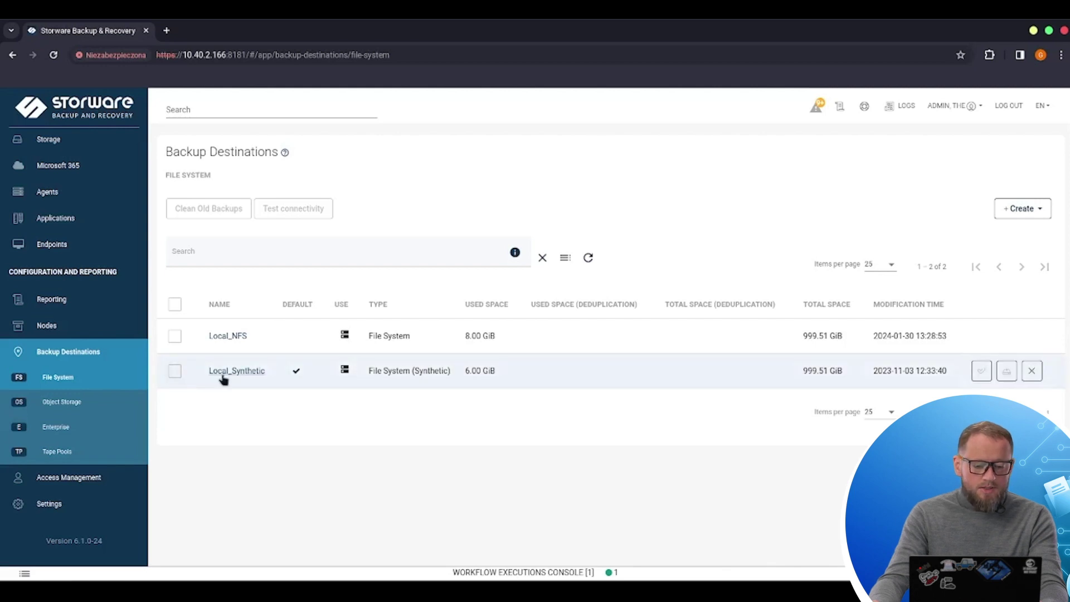
pyautogui.scroll(3, 62, 217)
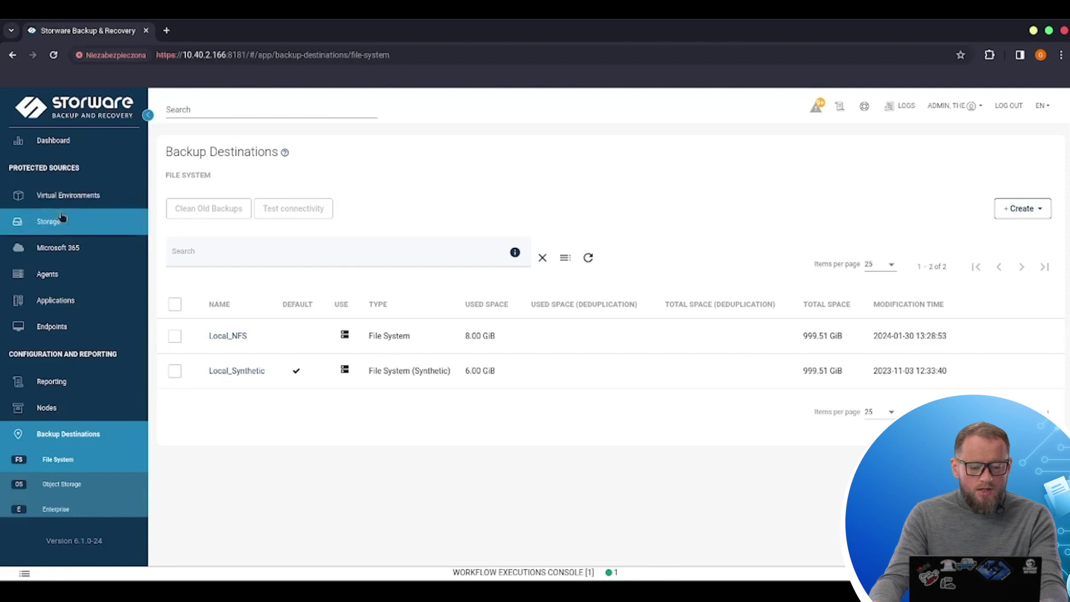
pyautogui.click(77, 200)
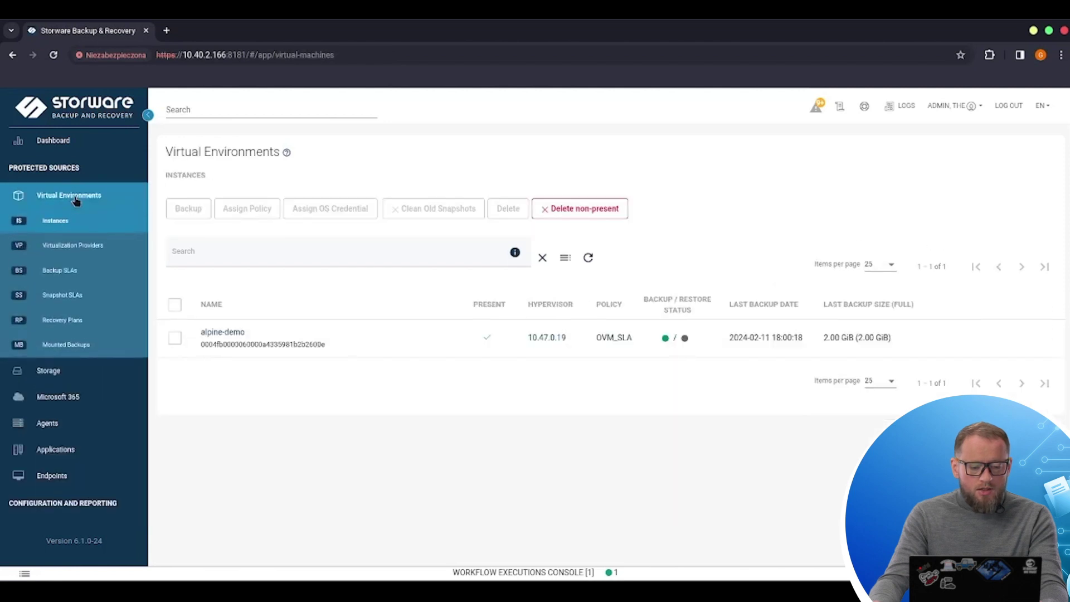
pyautogui.click(85, 252)
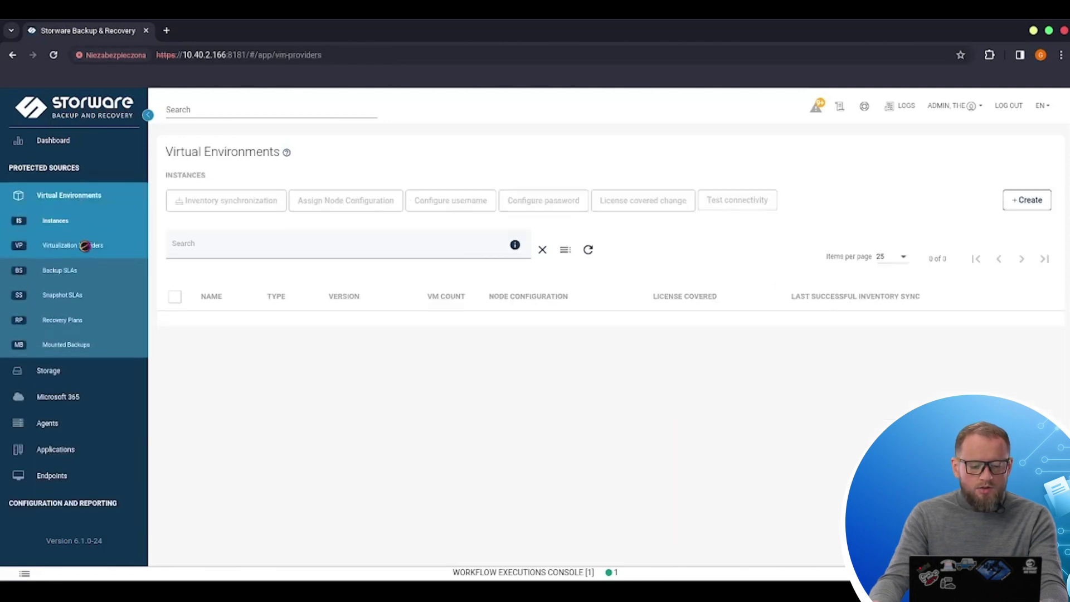
# Step: Start a new virtualization provider of type oVirt (v4) / RHV (v4) / Oracle Linux VM
pyautogui.click(1035, 199)
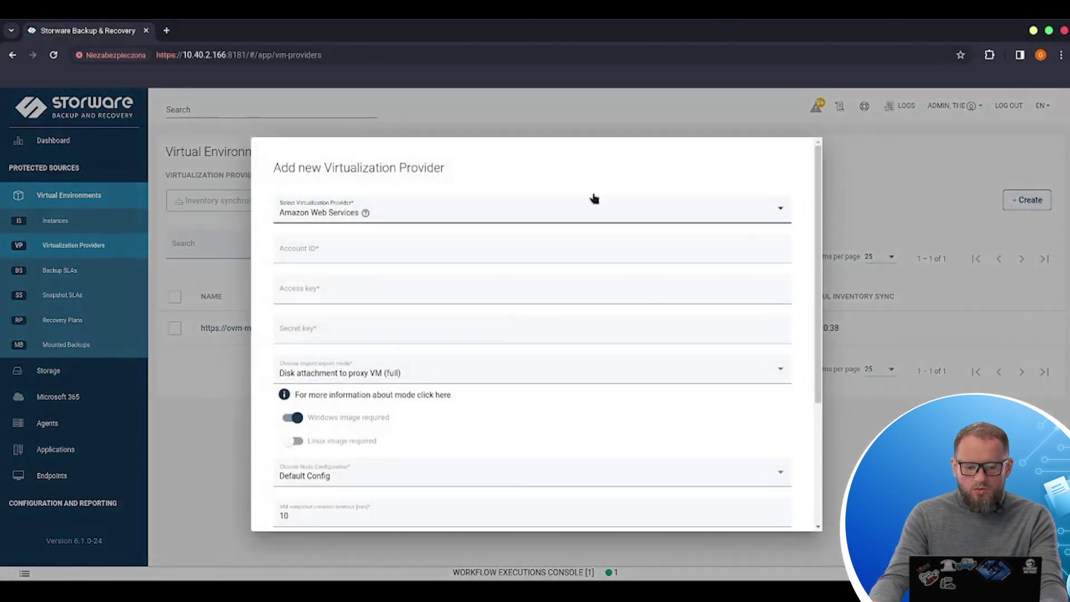
pyautogui.click(416, 221)
pyautogui.scroll(-2, 409, 281)
pyautogui.scroll(-3, 409, 280)
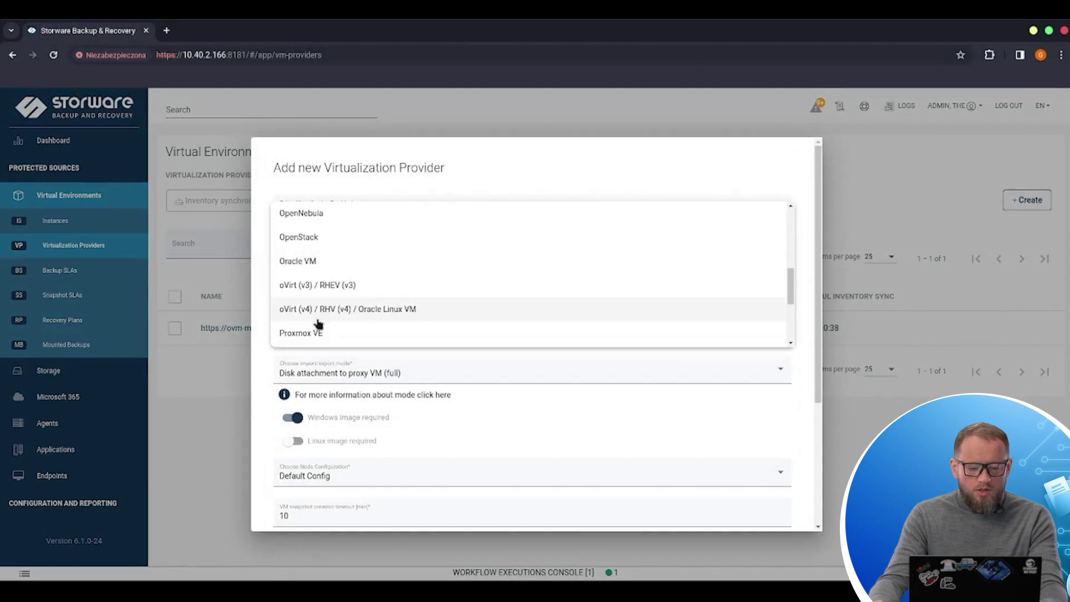
pyautogui.click(405, 315)
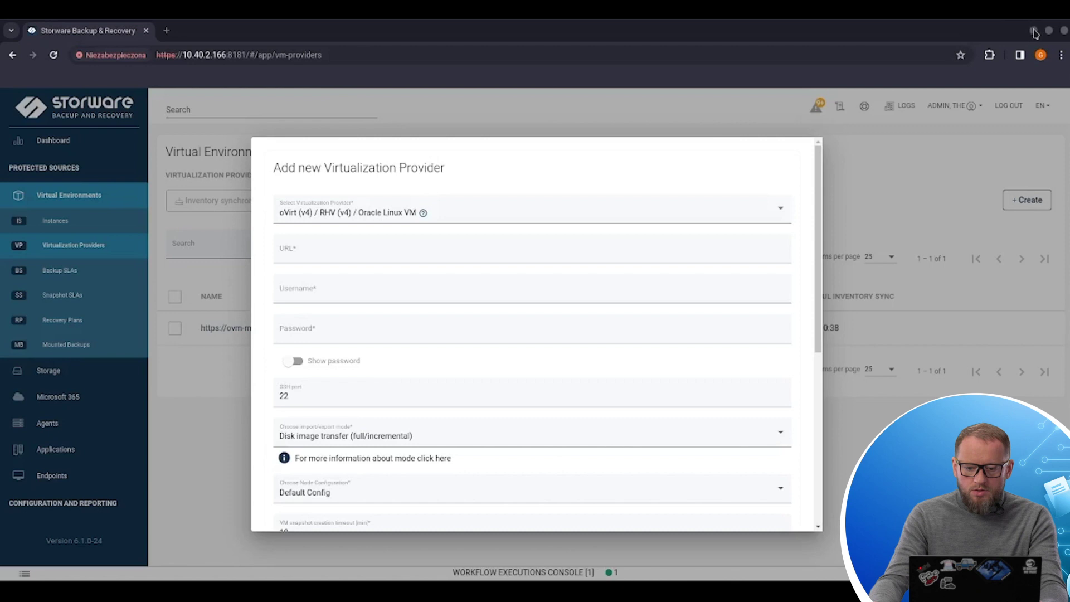
# Step: Fill in the olvm-m44 engine URL and admin credentials, and select Disk image transfer mode
pyautogui.click(369, 251)
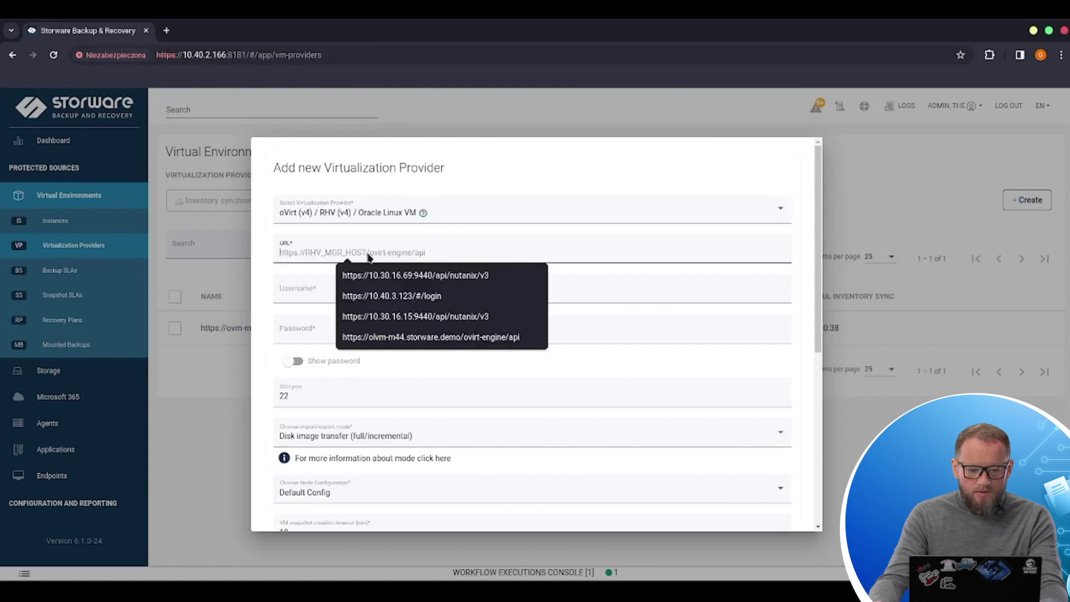
pyautogui.click(436, 337)
pyautogui.click(314, 290)
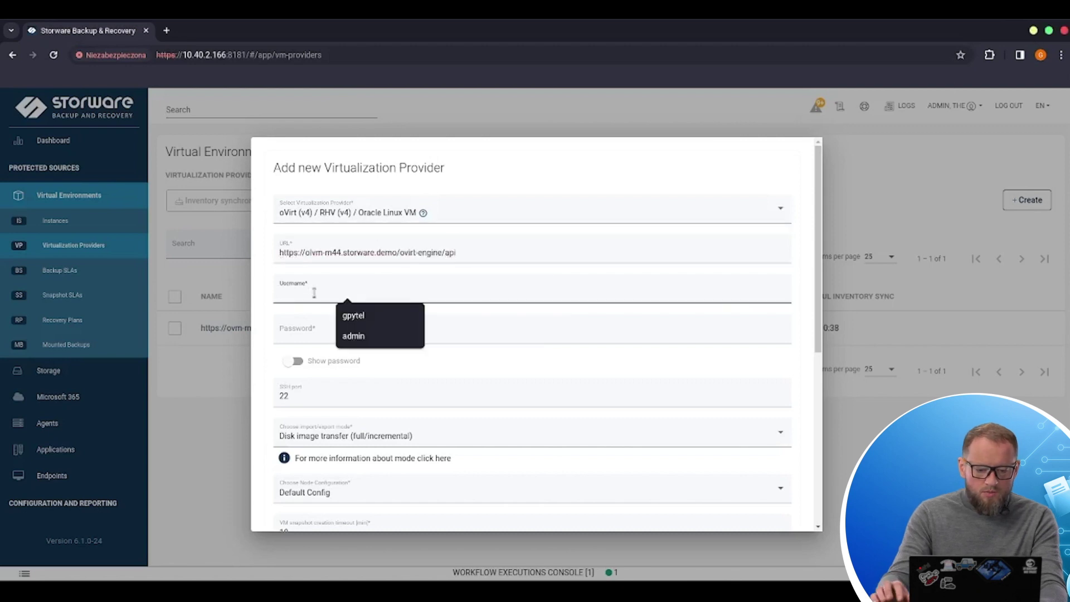
pyautogui.click(409, 335)
pyautogui.scroll(-2, 362, 291)
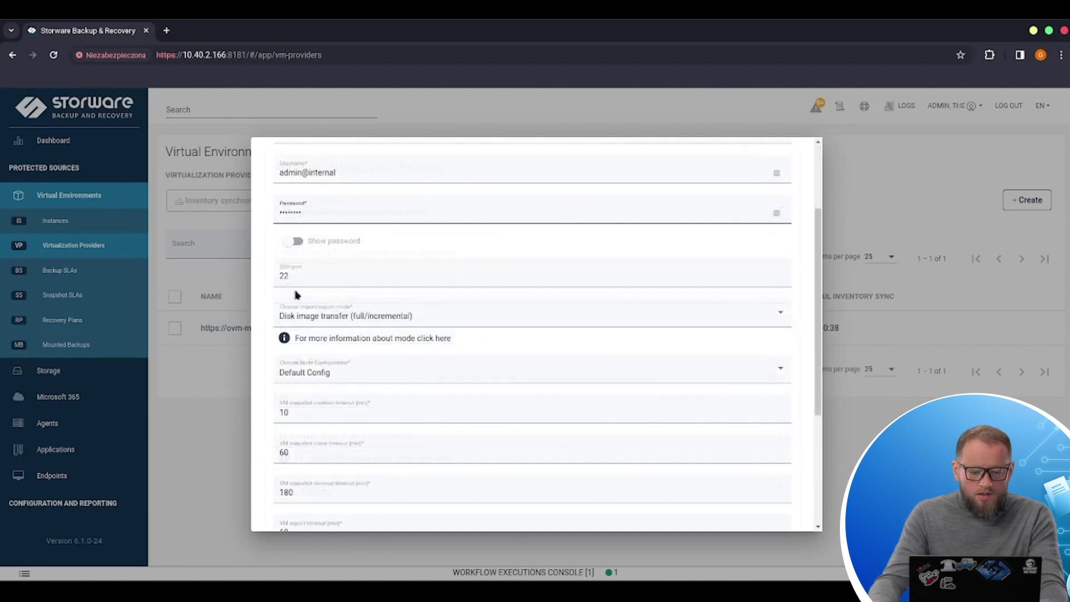
pyautogui.click(436, 321)
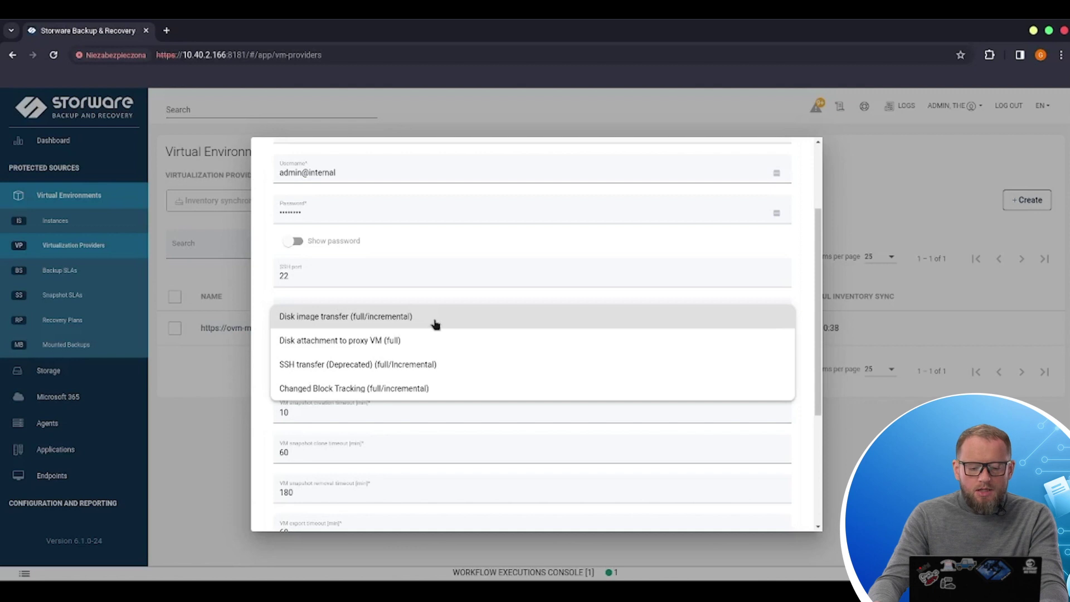
pyautogui.click(406, 317)
pyautogui.scroll(-4, 695, 428)
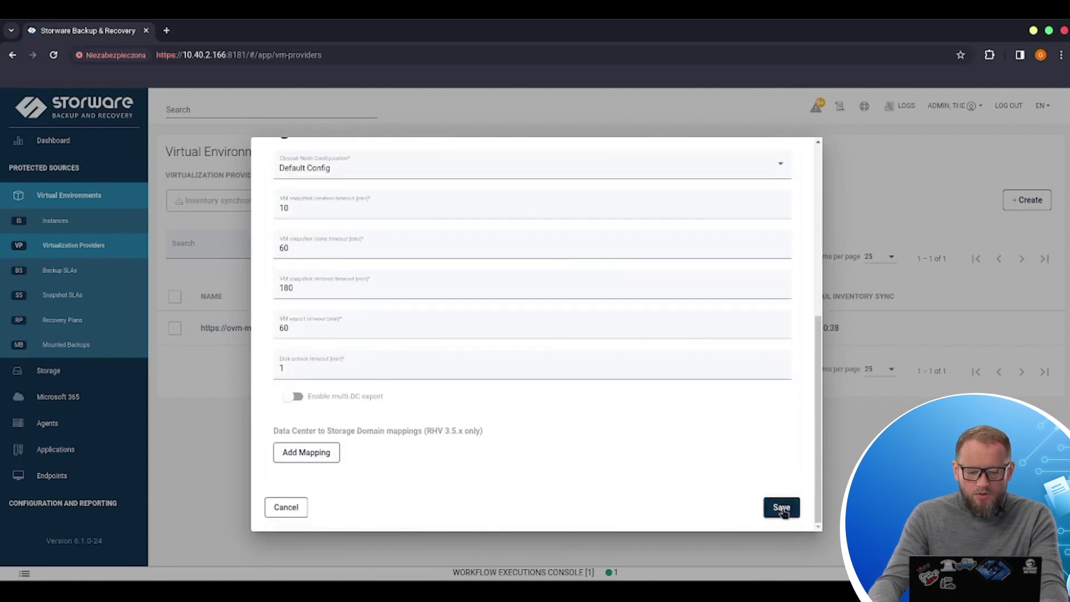
# Step: Save the olvm-m44 provider, confirm inventory synchronization, and follow the job in the Workflow Executions Console
pyautogui.click(782, 508)
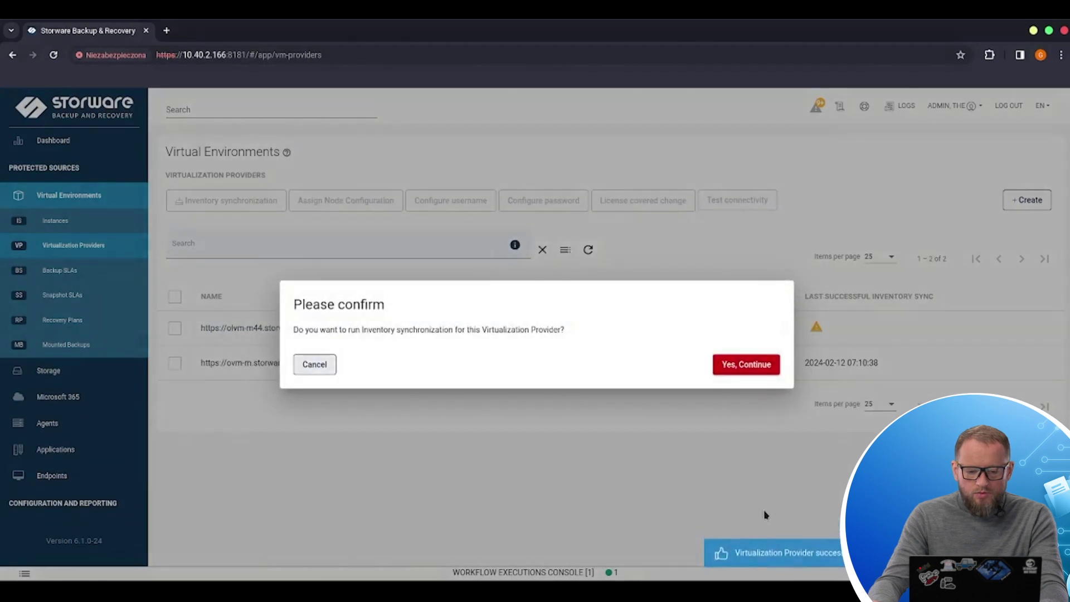
pyautogui.click(757, 368)
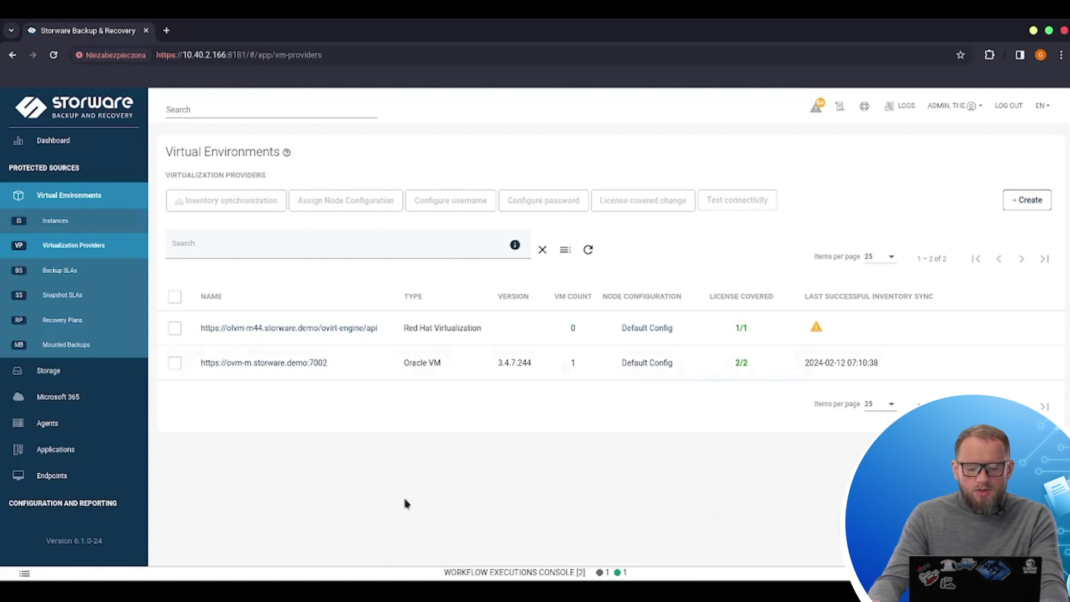
pyautogui.click(515, 569)
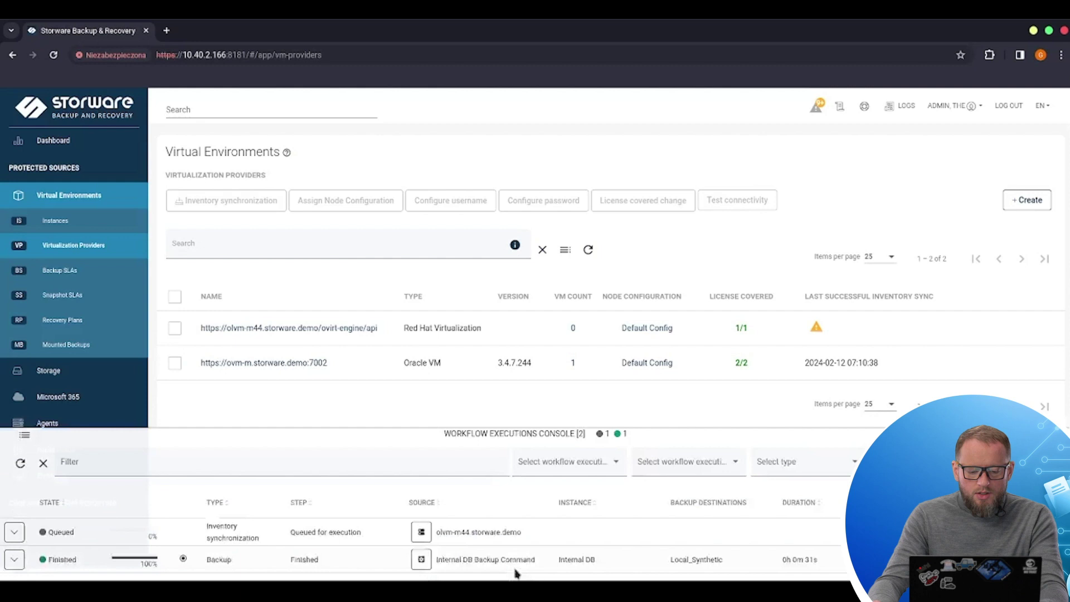
pyautogui.click(15, 440)
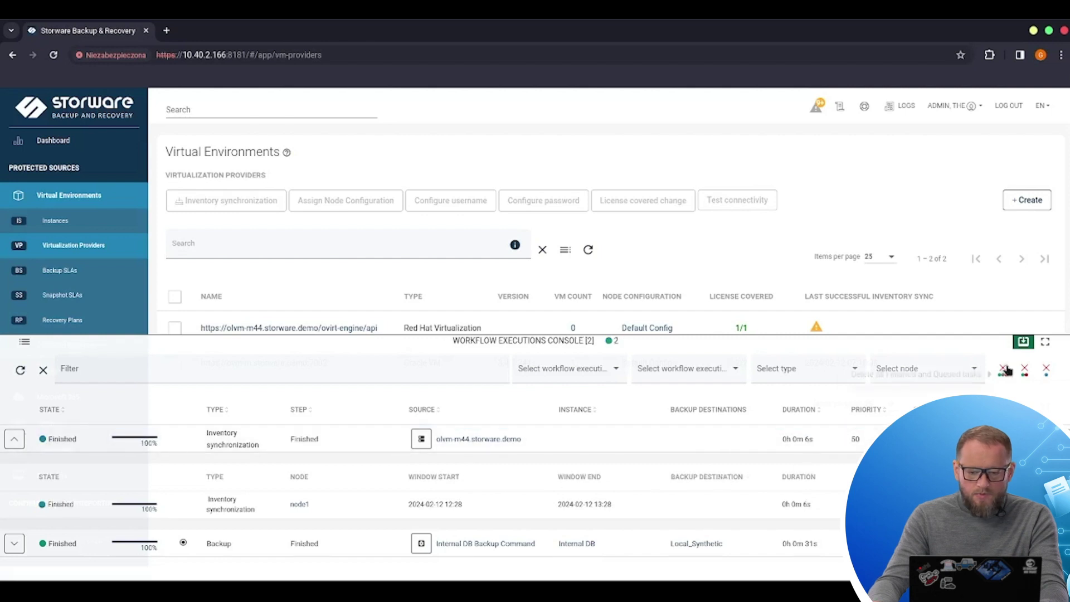
pyautogui.click(1023, 341)
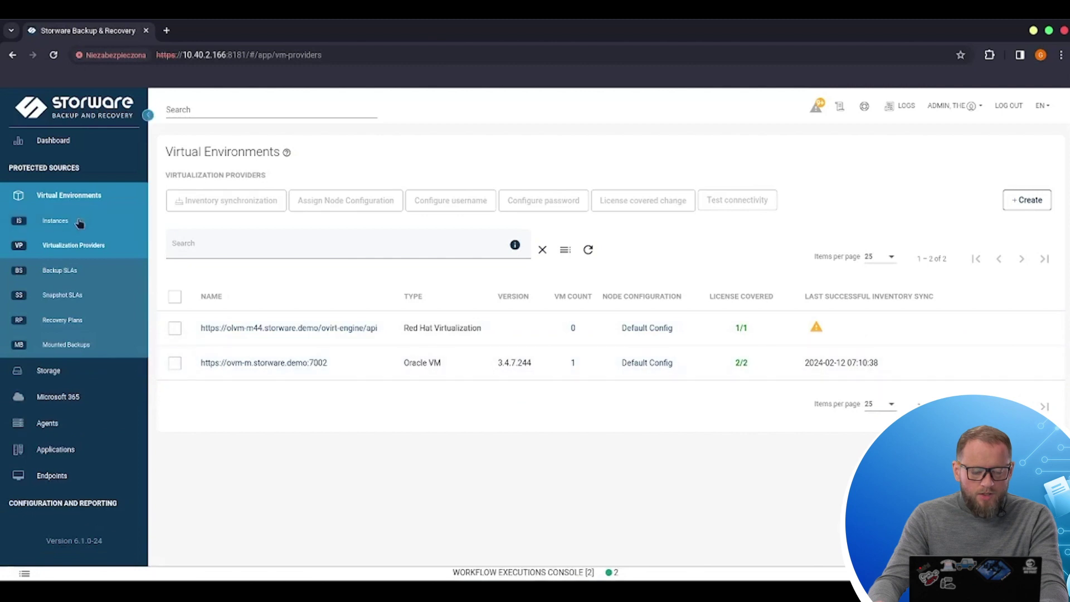
# Step: Check Instances, then return to the providers list showing olvm-m44 with 3 VMs
pyautogui.click(51, 223)
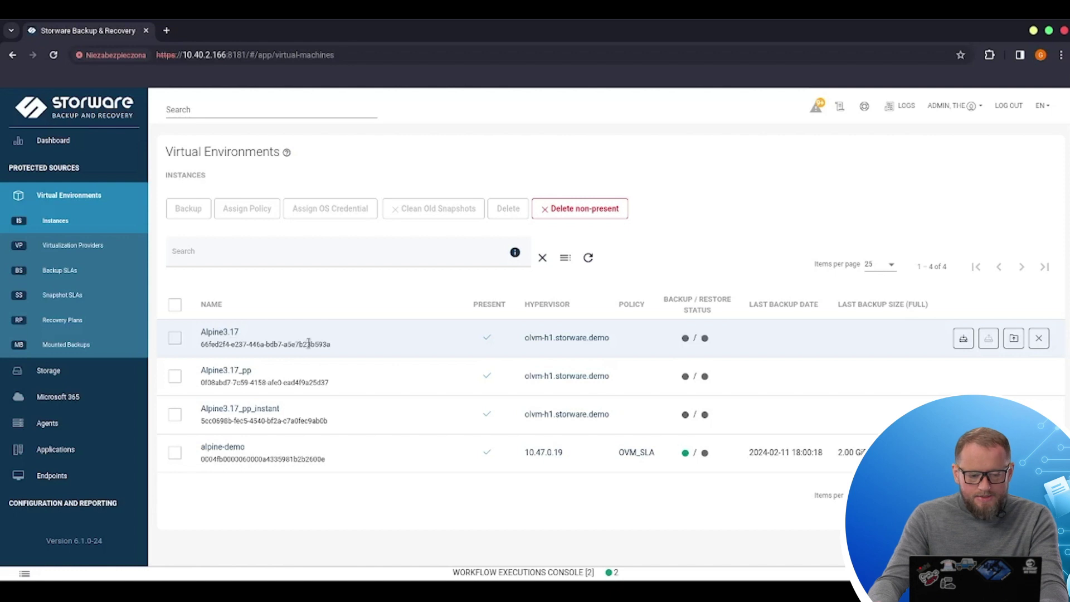
pyautogui.click(104, 252)
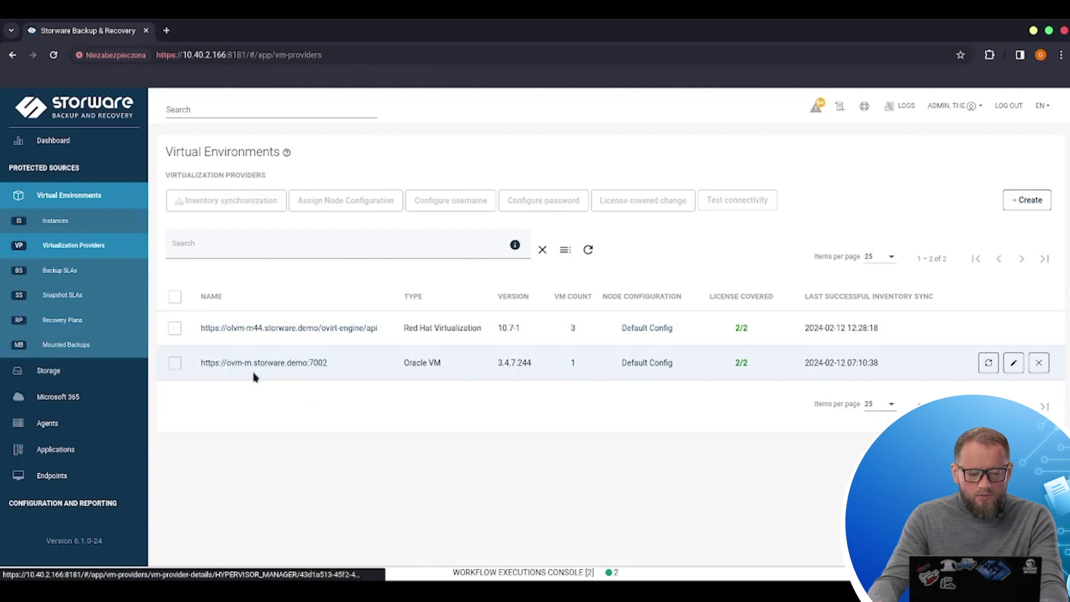
# Step: Turn license coverage off for both Oracle VM hypervisors, leaving them 0/2 covered
pyautogui.click(276, 365)
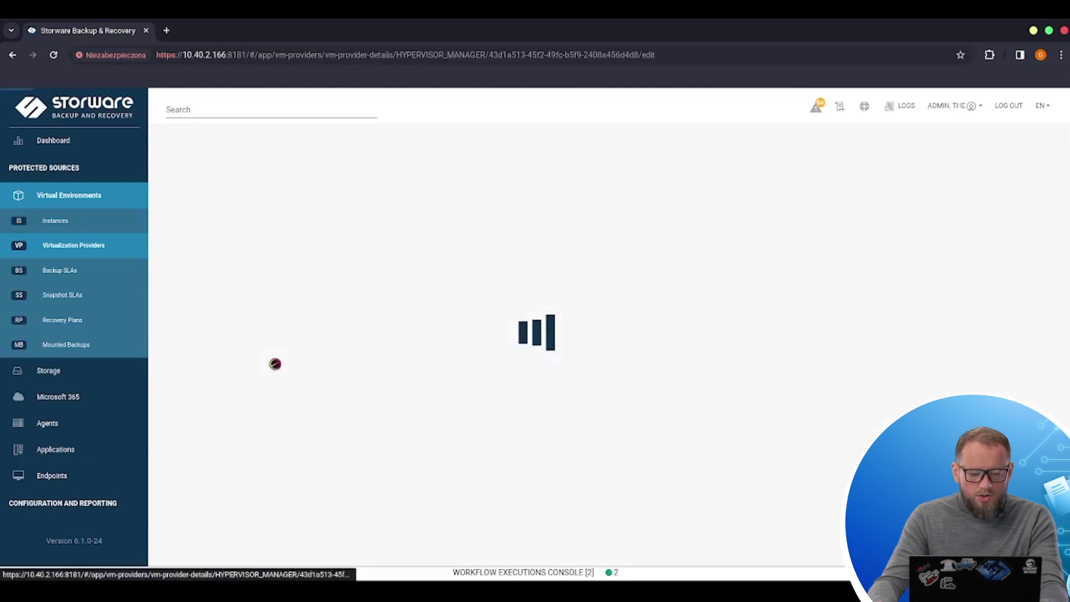
pyautogui.scroll(-1, 541, 435)
pyautogui.scroll(-2, 539, 435)
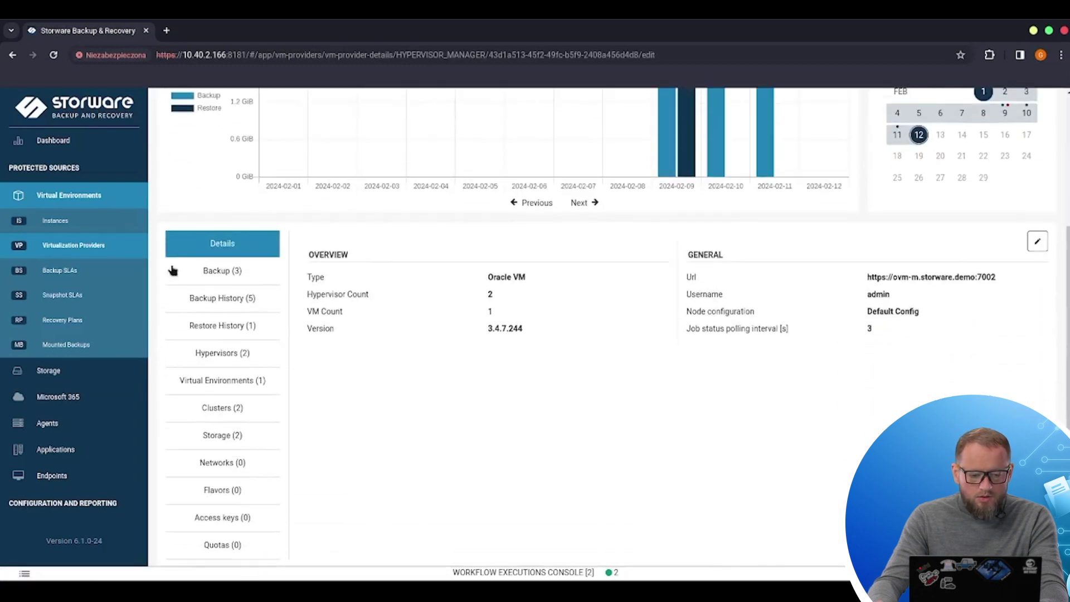
pyautogui.click(238, 358)
pyautogui.click(316, 338)
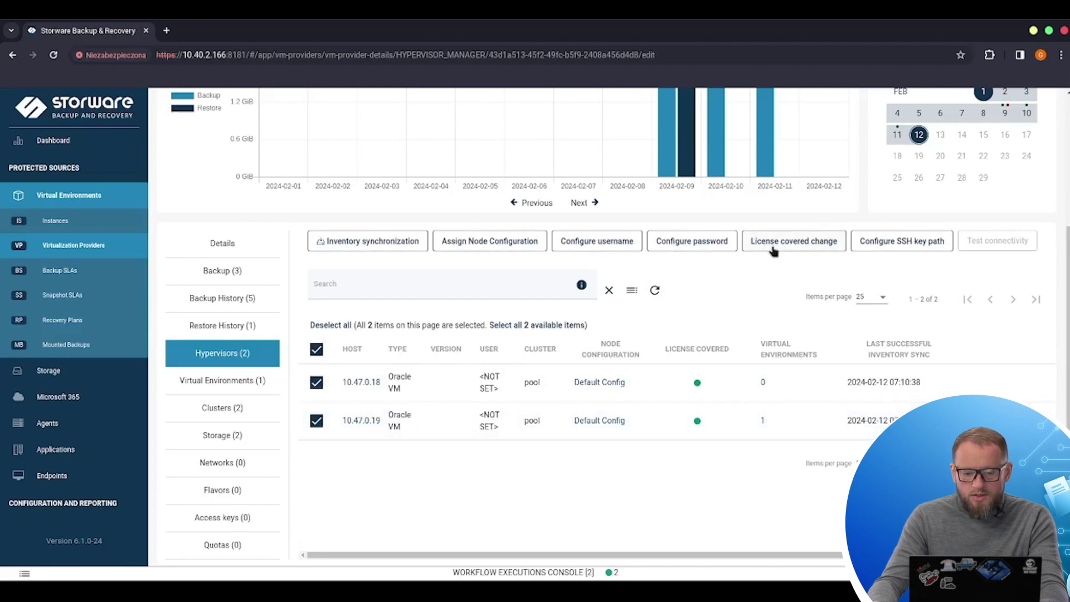
pyautogui.click(793, 248)
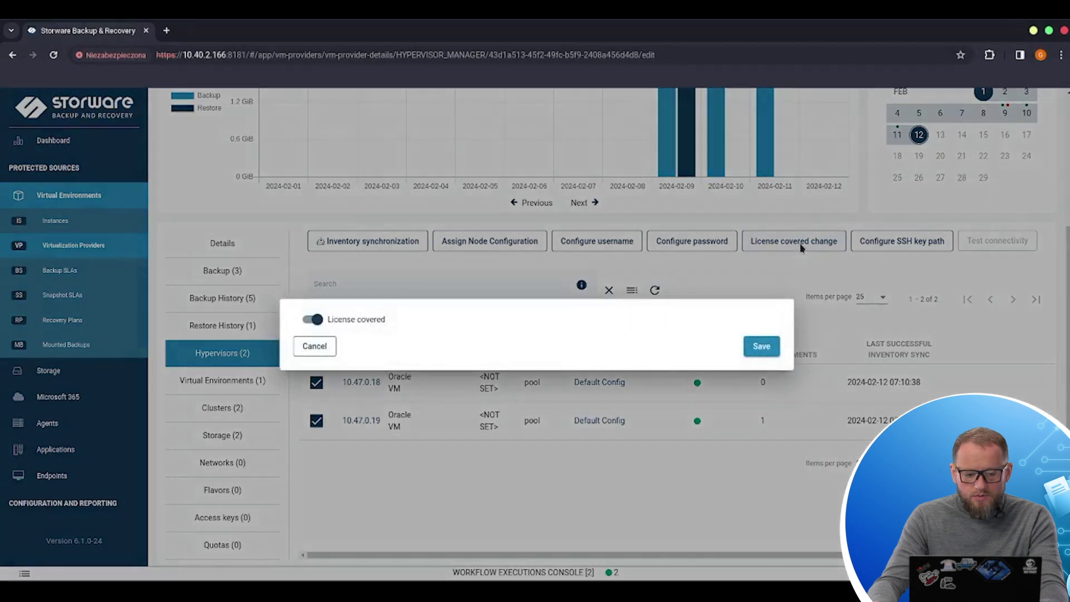
pyautogui.click(314, 320)
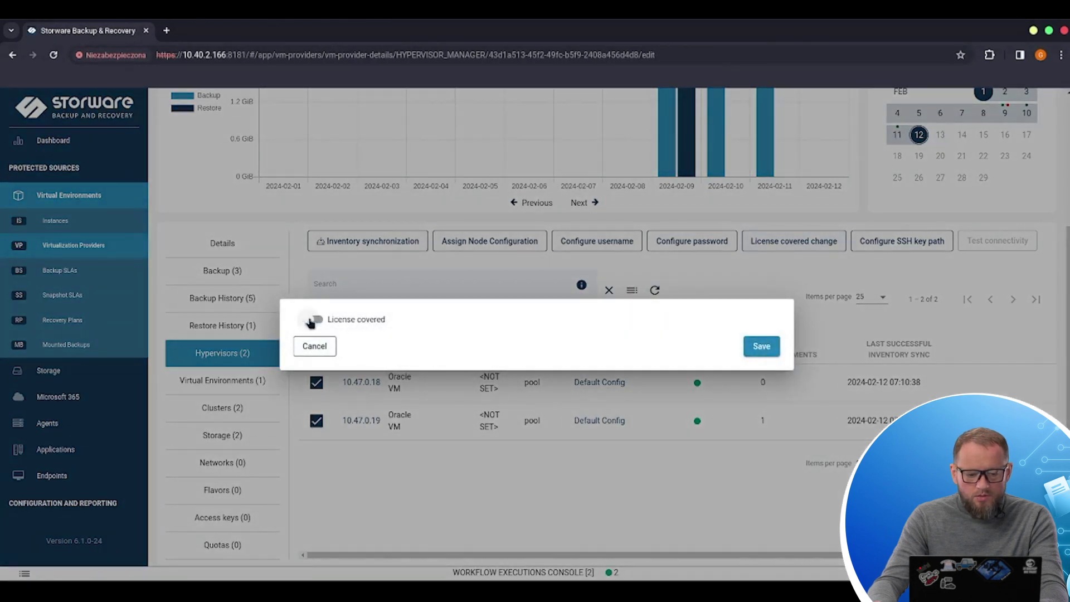
pyautogui.click(761, 346)
pyautogui.scroll(2, 897, 408)
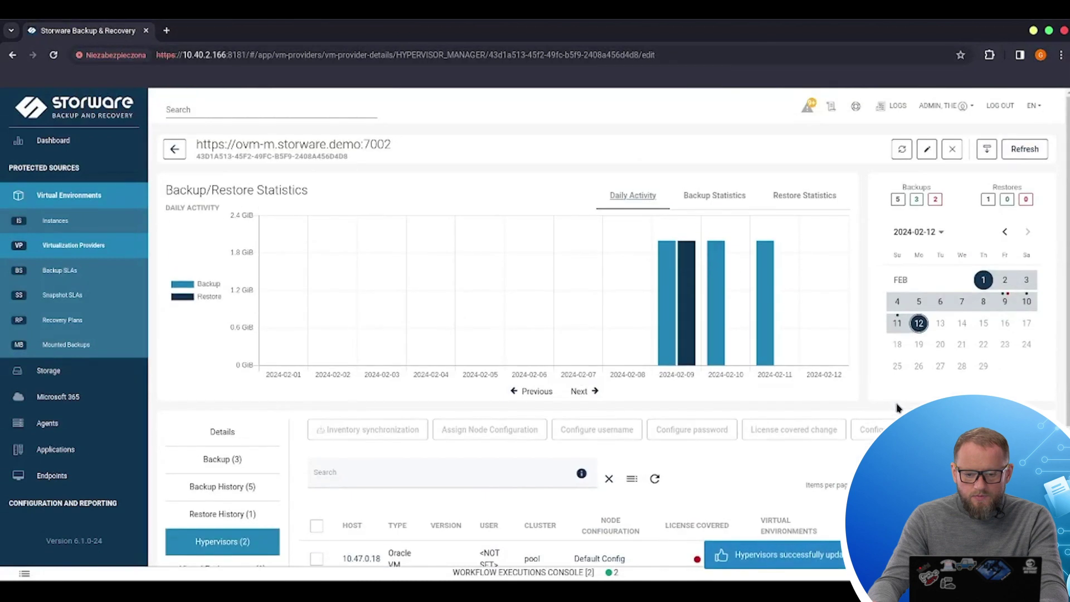
# Step: Select both olvm-m44 hypervisors and save them as license covered, hitting the licence limit of 2
pyautogui.click(88, 244)
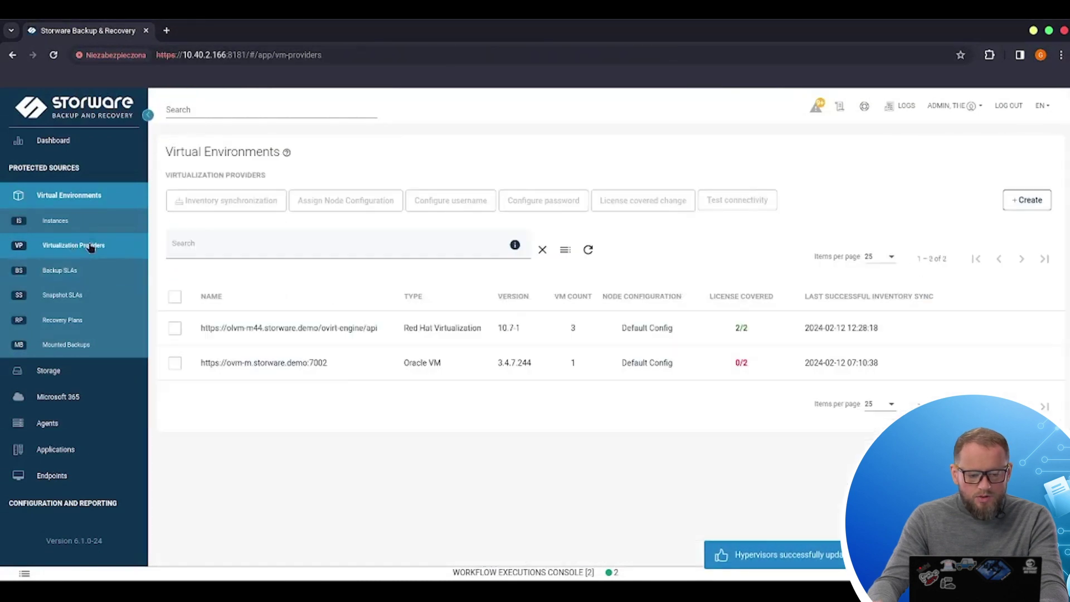
pyautogui.click(283, 330)
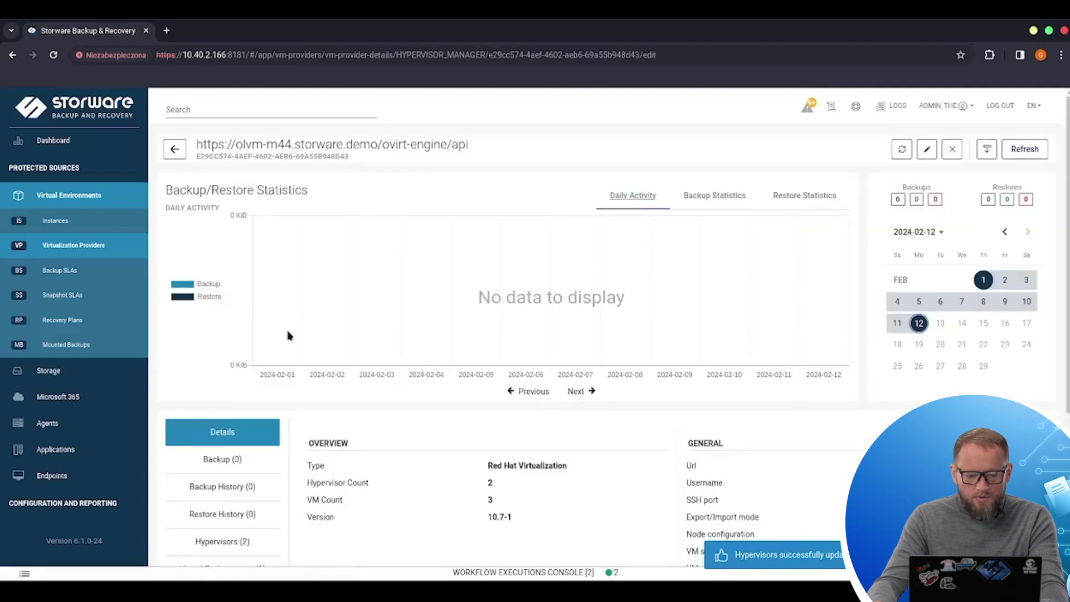
pyautogui.scroll(-3, 289, 335)
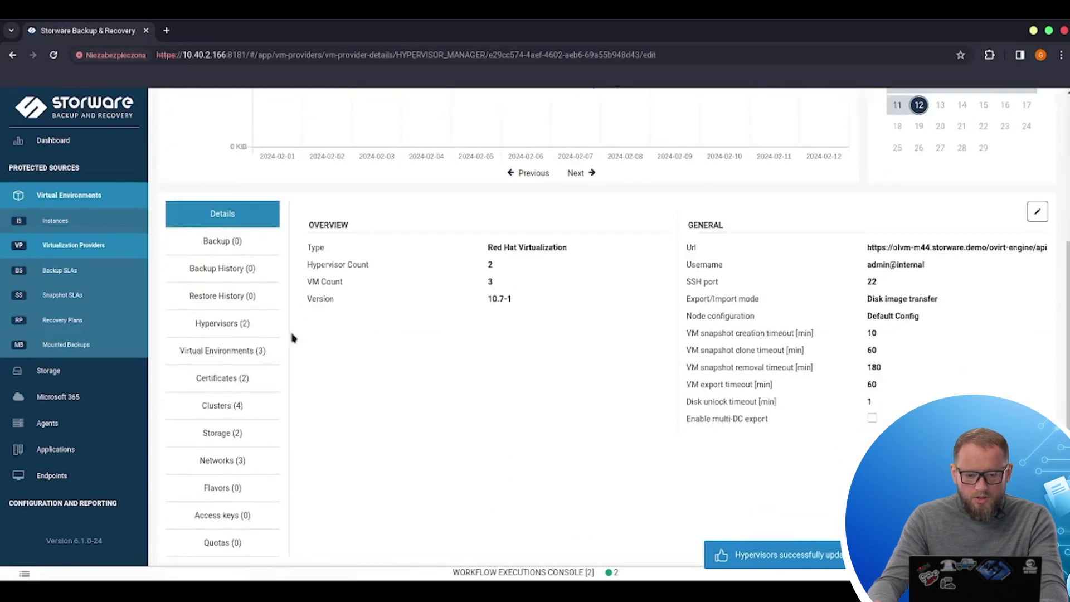
pyautogui.click(226, 327)
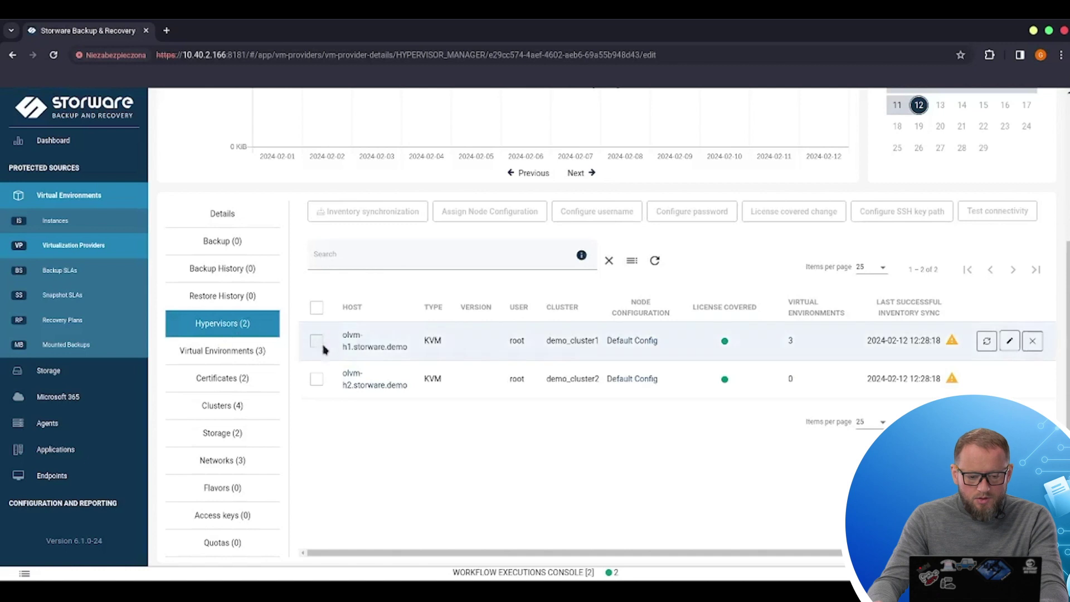
pyautogui.click(317, 341)
pyautogui.click(316, 391)
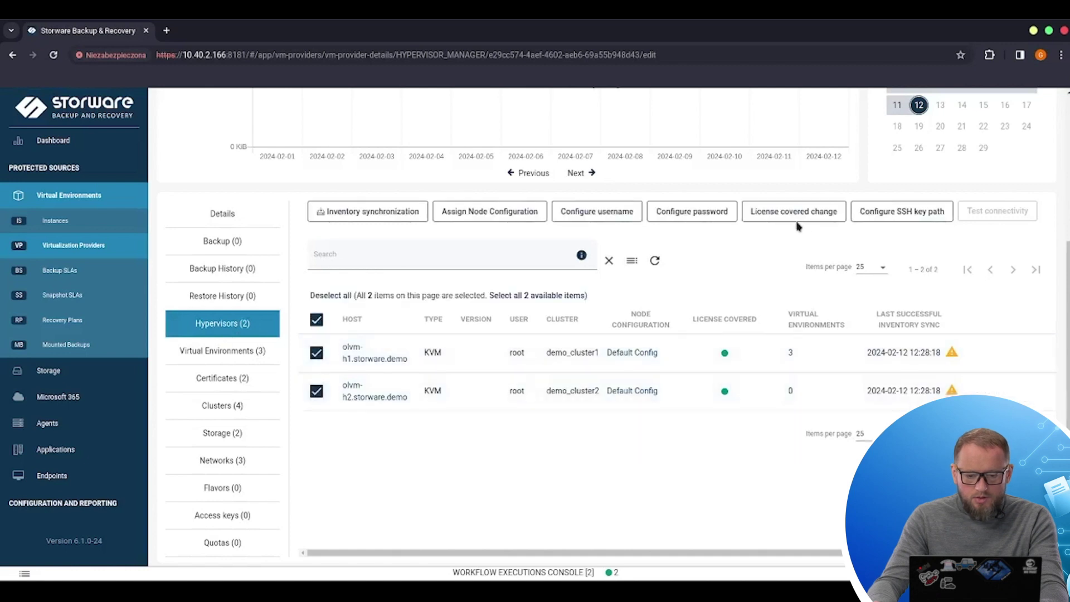
pyautogui.click(792, 214)
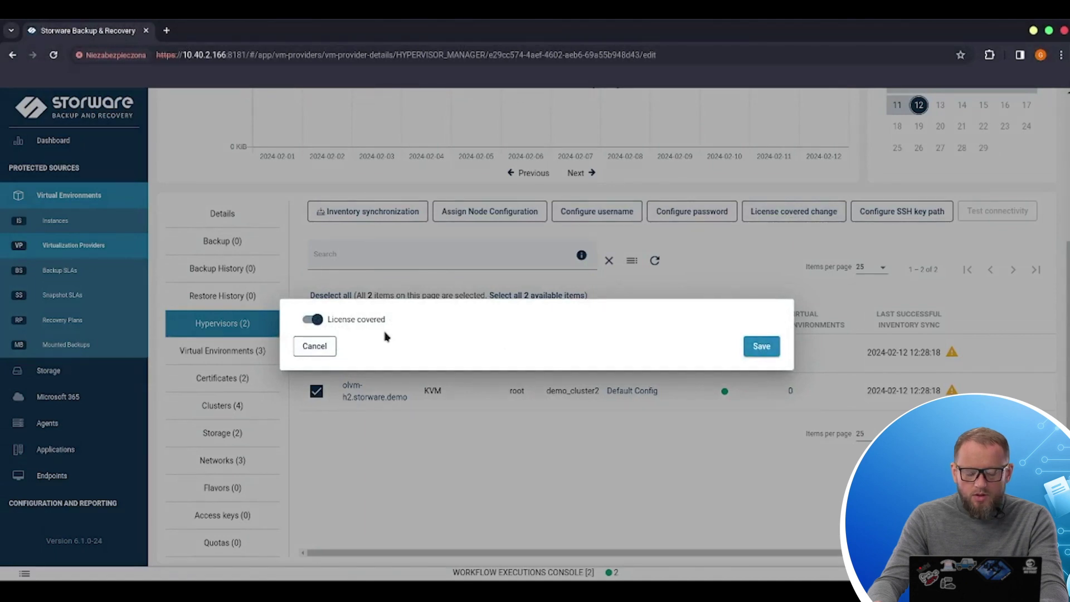
pyautogui.click(762, 347)
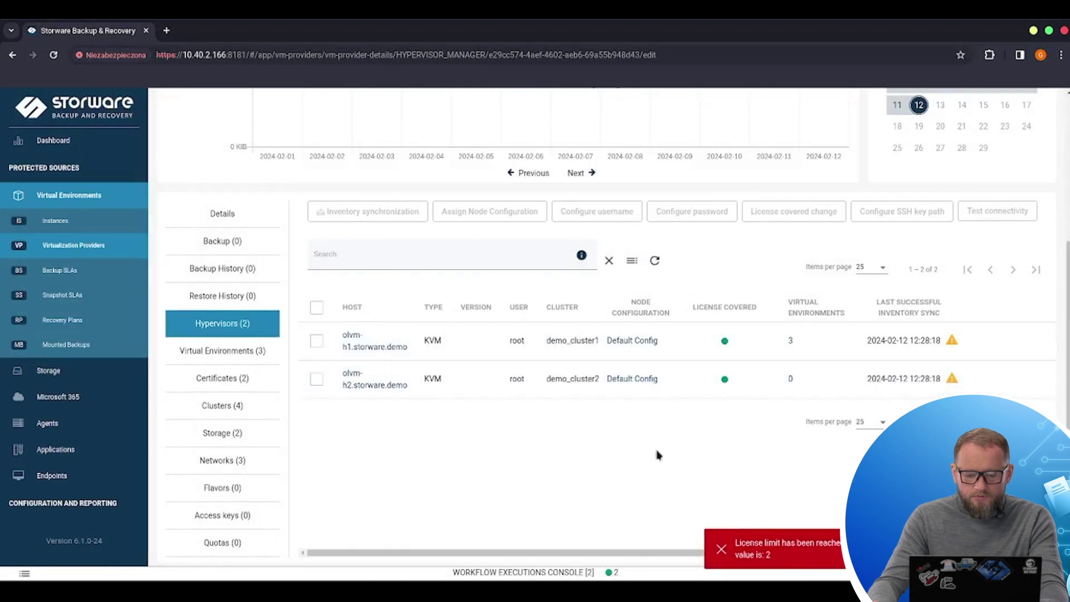
pyautogui.scroll(4, 657, 456)
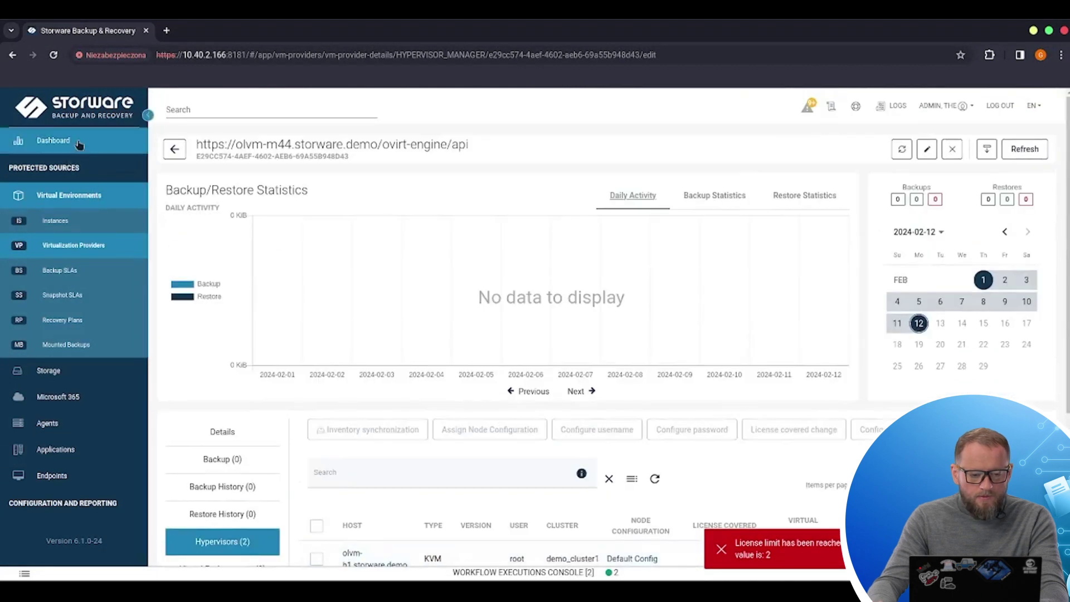
# Step: Go from Instances to the Backup SLAs page, which lists OVM_SLA with priority 50
pyautogui.click(55, 220)
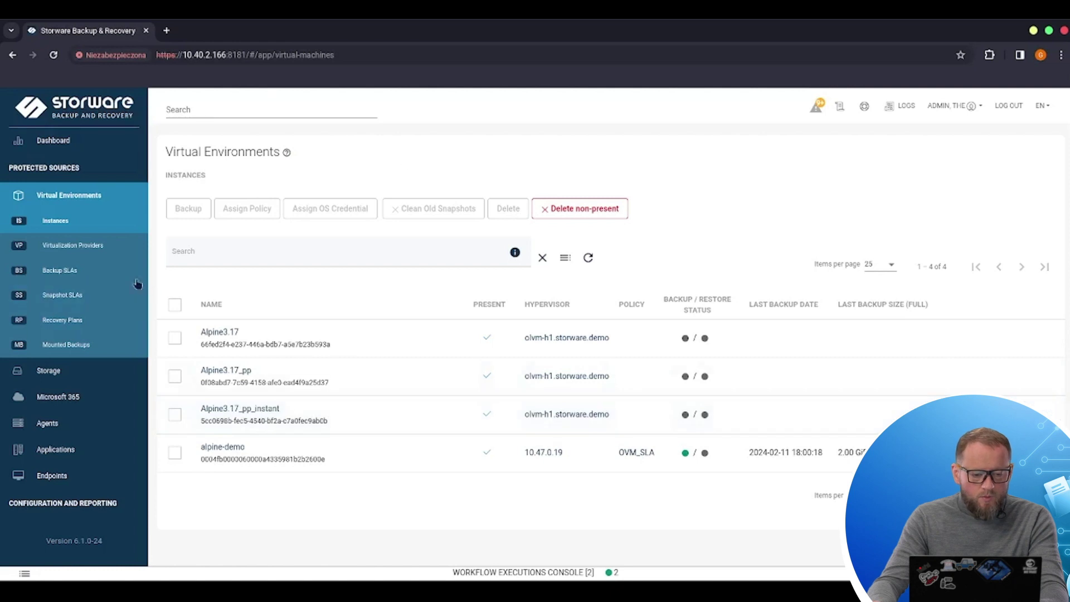
pyautogui.click(84, 282)
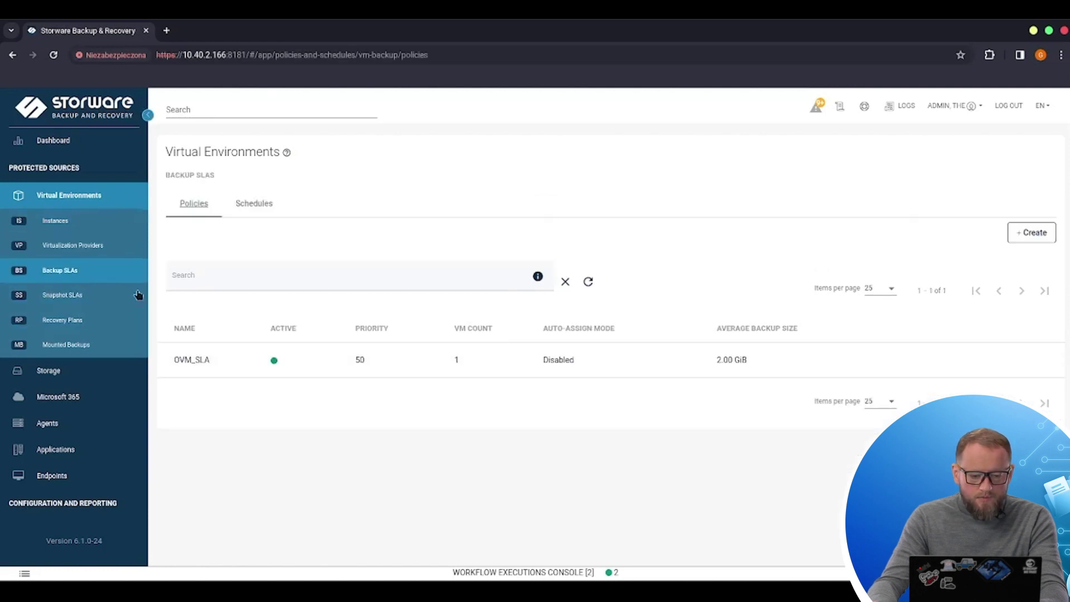
# Step: Create a new backup policy named OLVM_SLA and expand its Virtual Environments list
pyautogui.click(1028, 236)
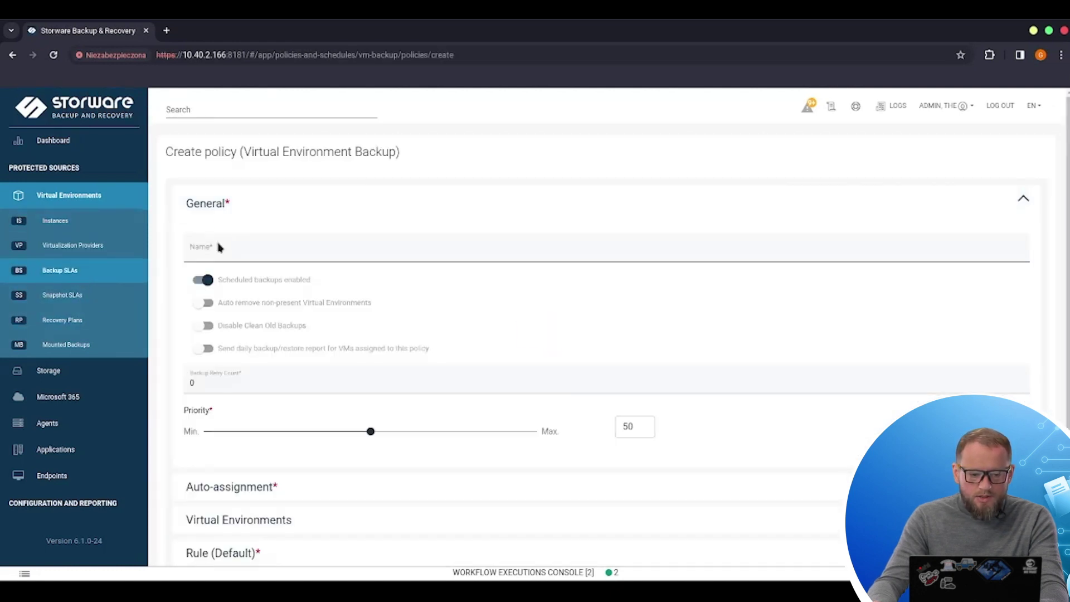
pyautogui.click(258, 250)
pyautogui.write('OLV')
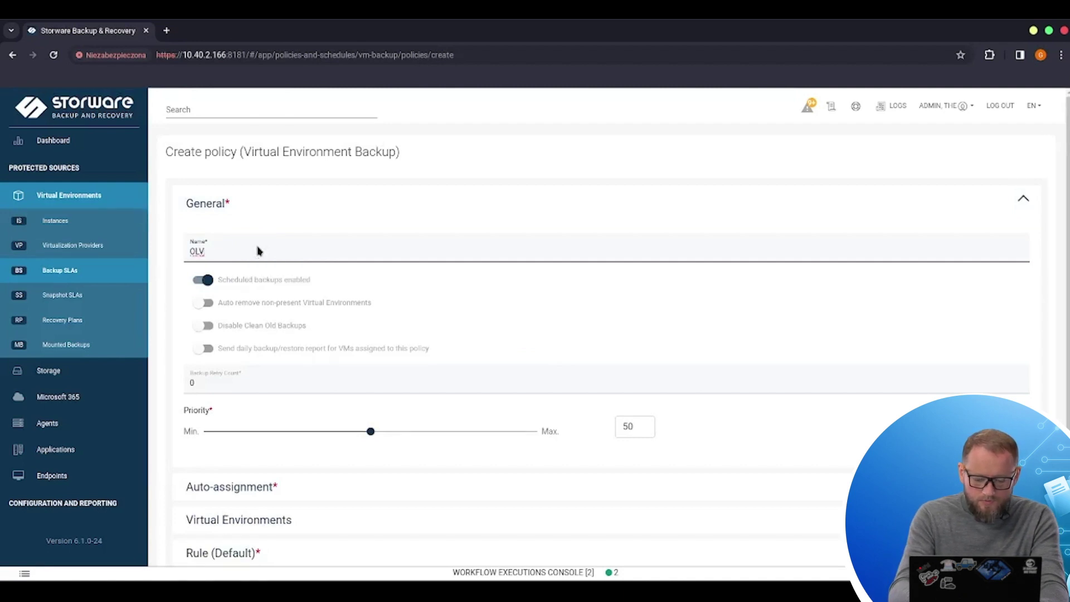
pyautogui.write('M_SLA')
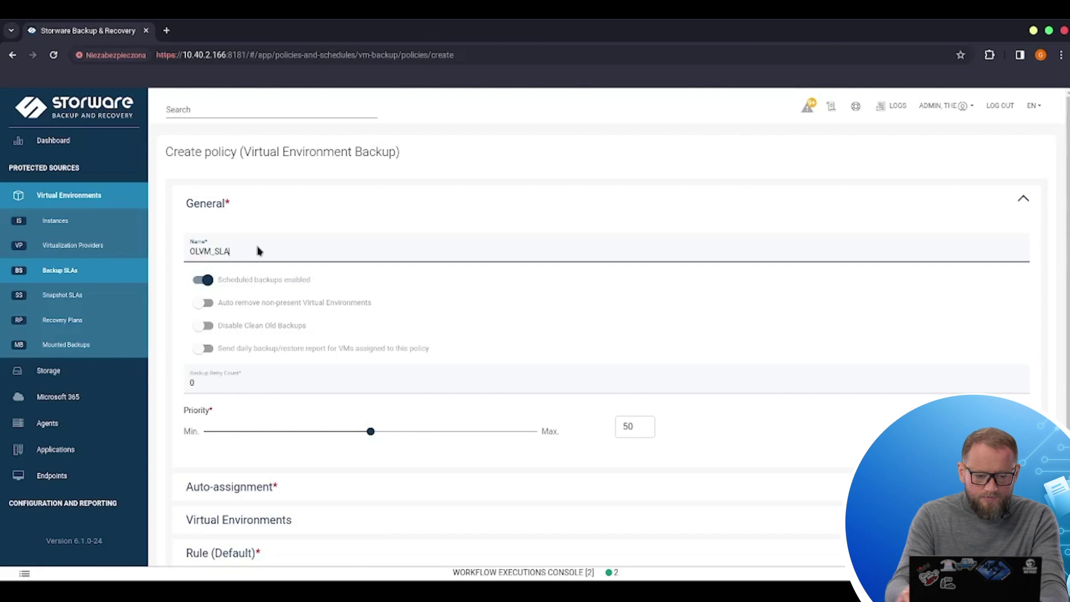
pyautogui.scroll(-2, 504, 336)
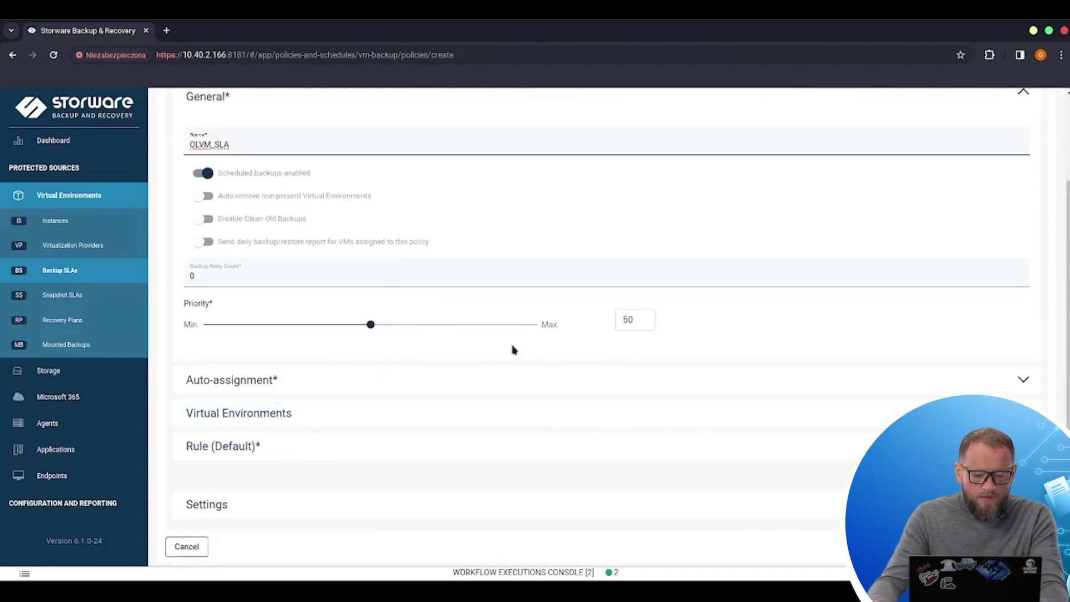
pyautogui.click(520, 415)
pyautogui.scroll(-5, 497, 413)
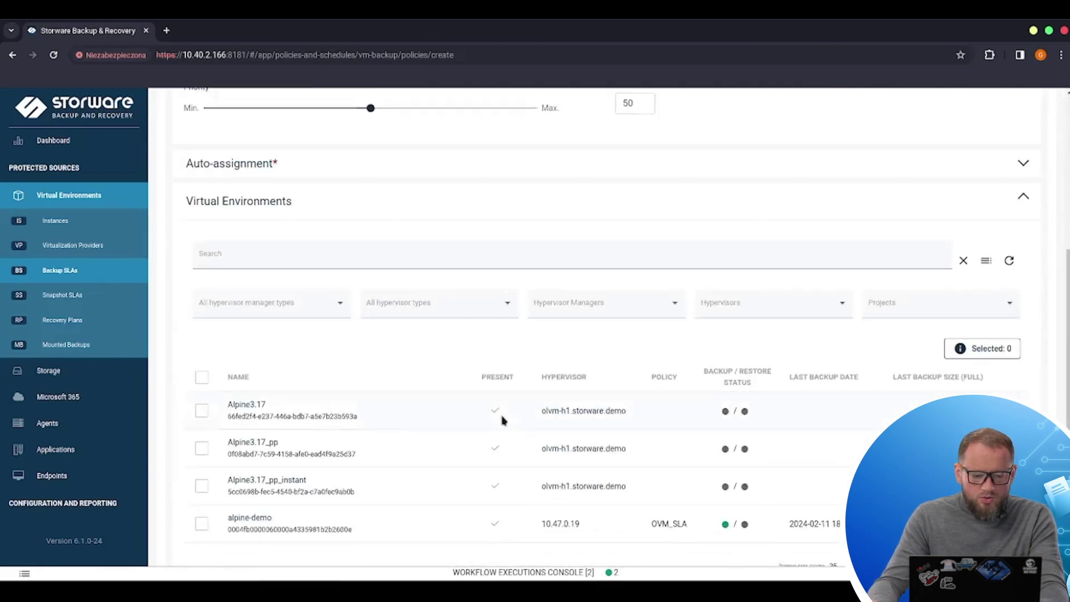
pyautogui.scroll(2, 490, 421)
pyautogui.scroll(-3, 485, 422)
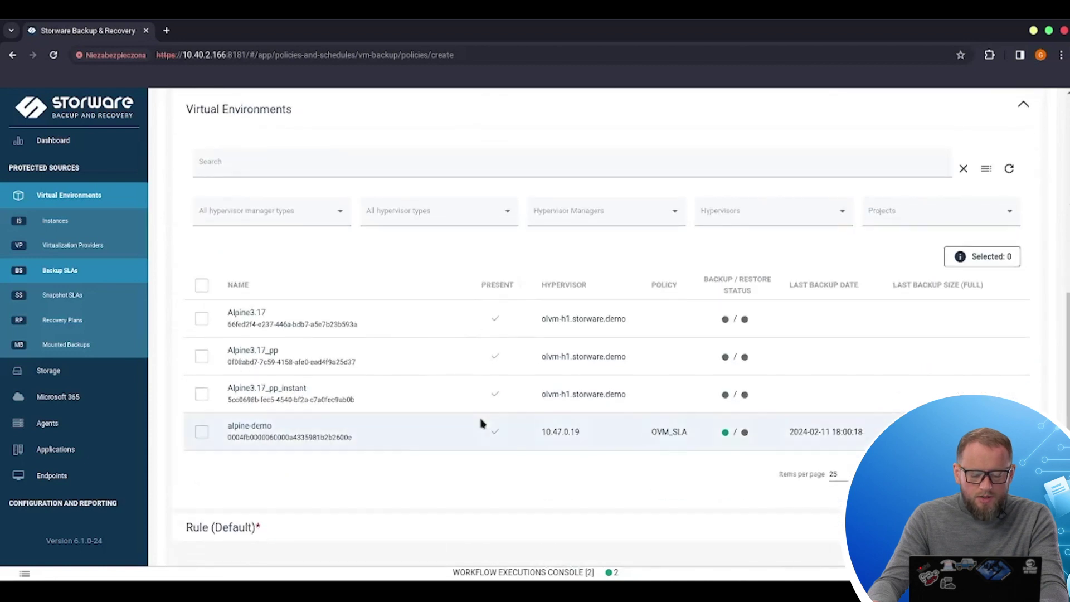
pyautogui.scroll(4, 390, 331)
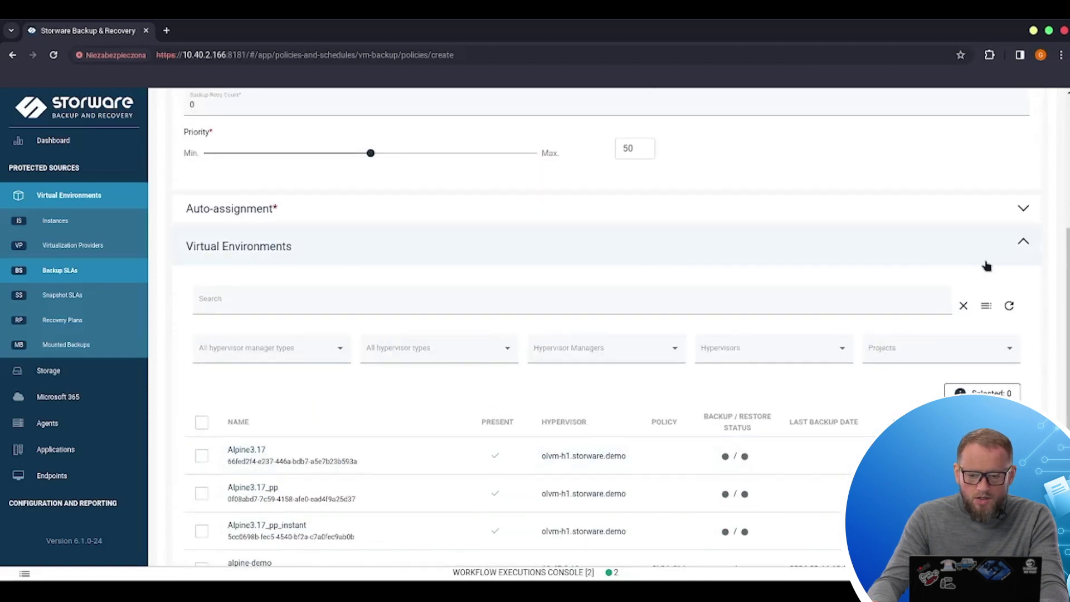
# Step: Switch the OLVM_SLA policy's Auto-assign Mode to Assign only
pyautogui.click(1023, 208)
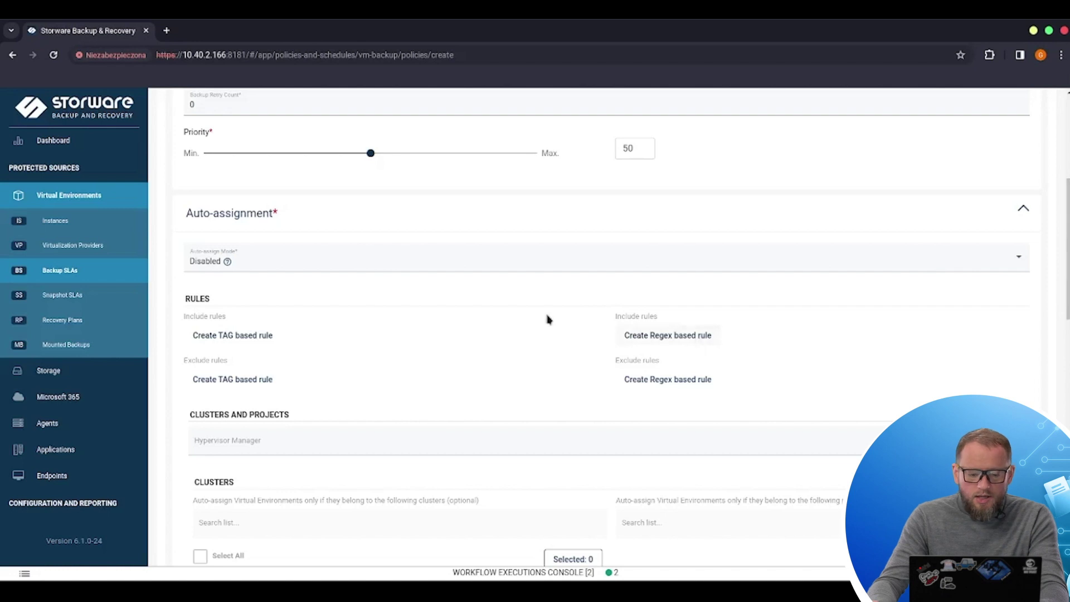
pyautogui.click(279, 265)
pyautogui.click(261, 288)
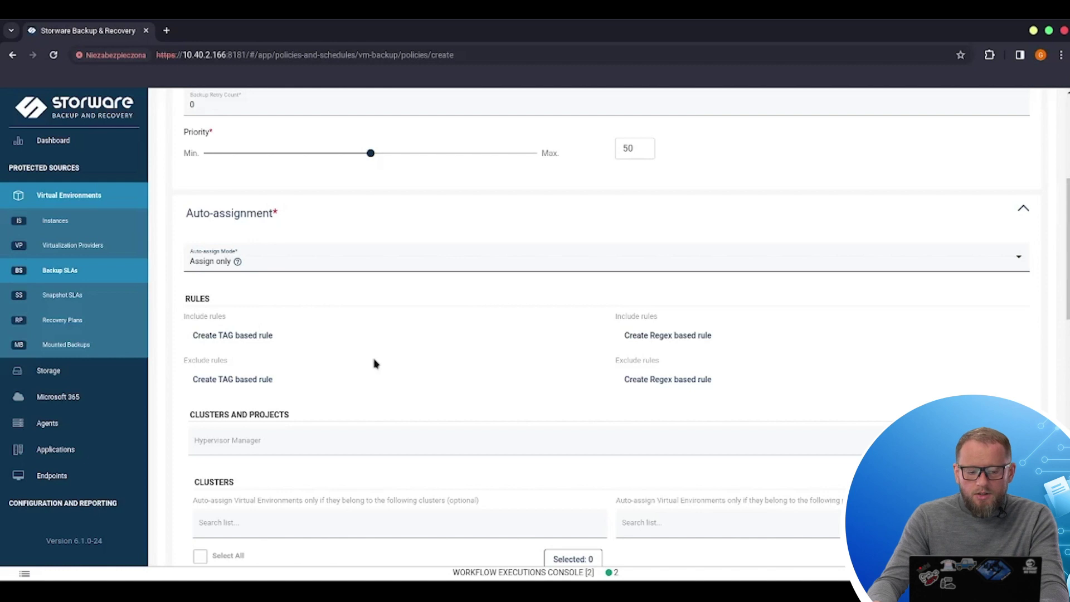
# Step: Include Alpine3.17 in OLVM_SLA and expand its Rule (Default) settings
pyautogui.click(1026, 210)
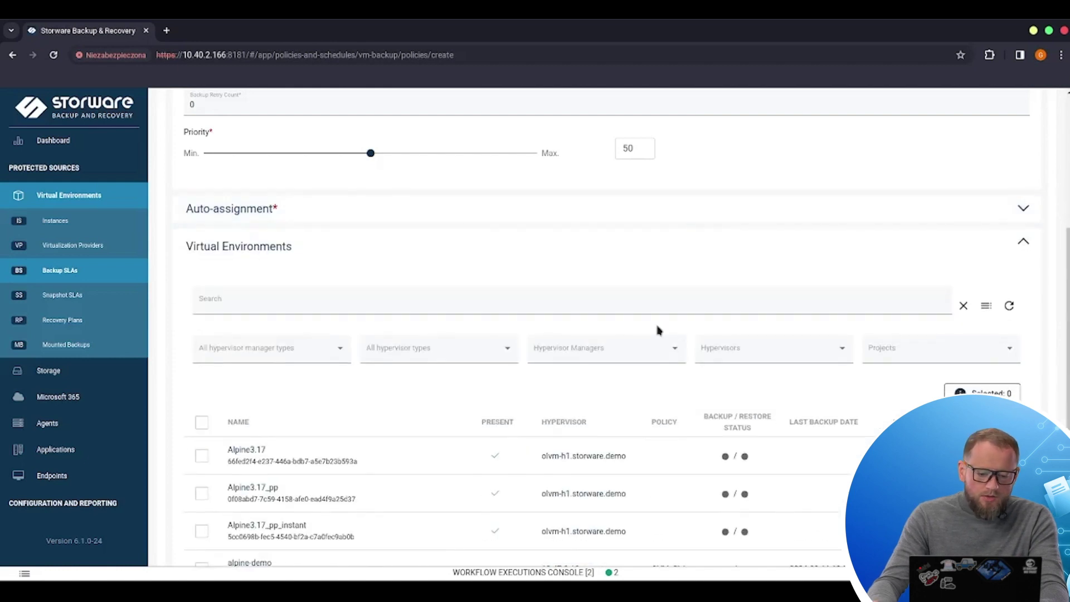
pyautogui.scroll(-2, 451, 415)
pyautogui.scroll(-1, 451, 415)
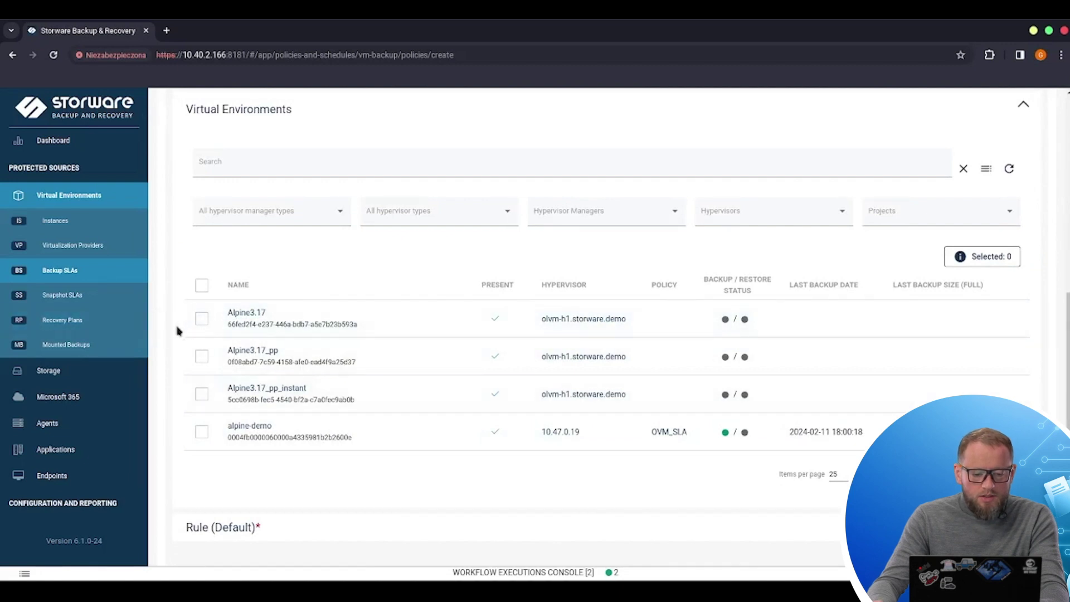
pyautogui.click(203, 320)
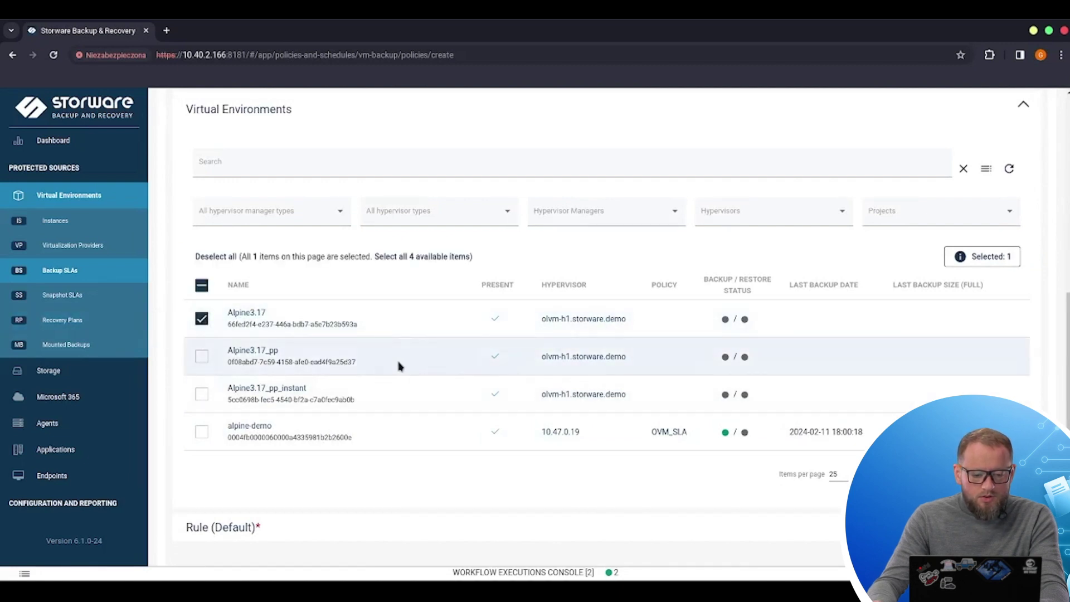
pyautogui.scroll(-2, 839, 410)
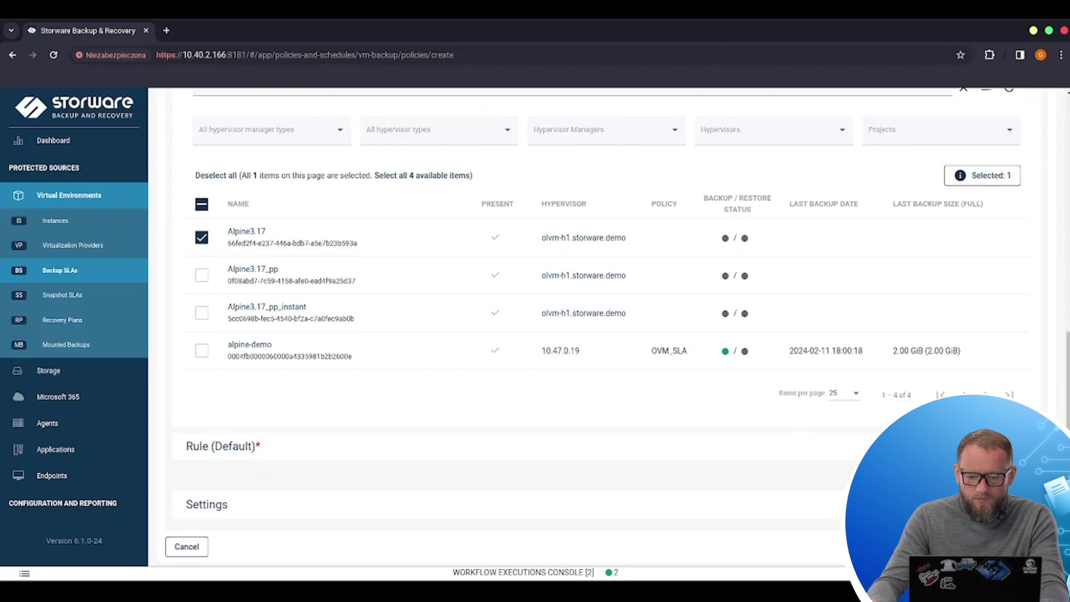
pyautogui.click(501, 446)
pyautogui.scroll(-5, 502, 391)
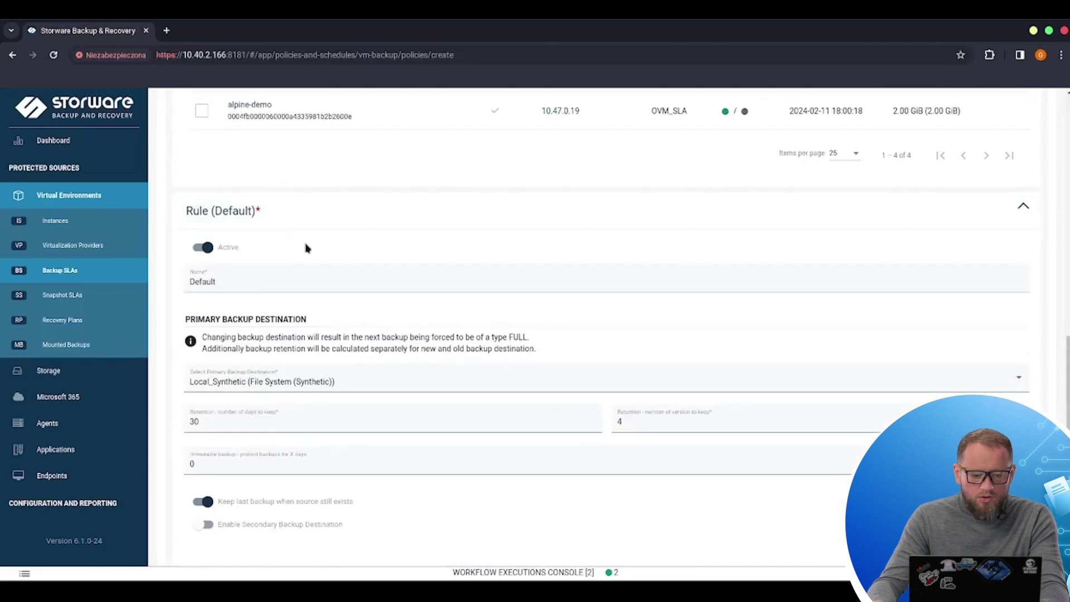
pyautogui.scroll(-4, 312, 234)
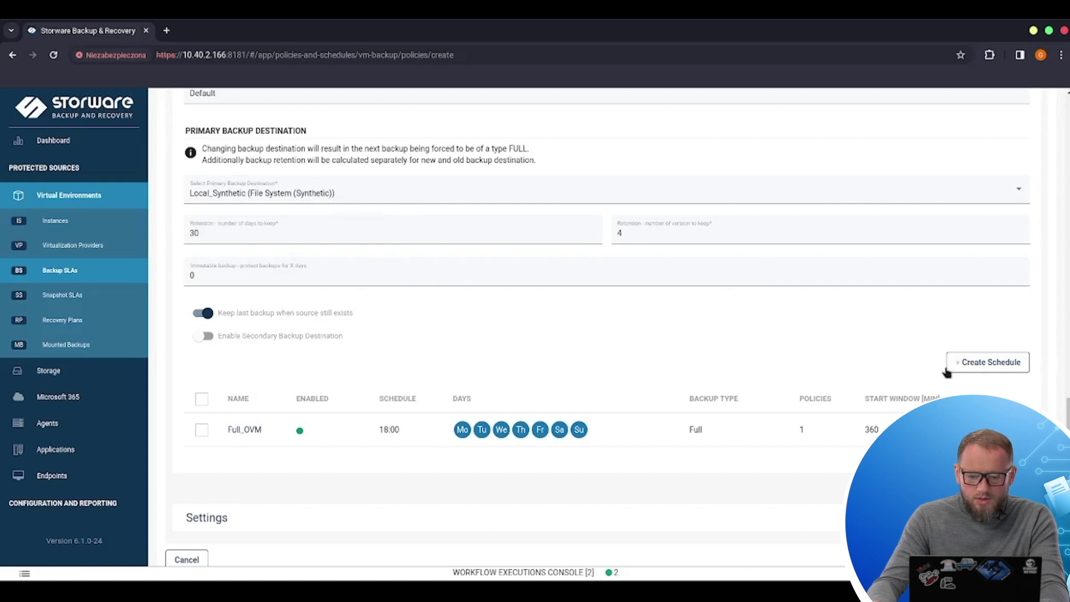
# Step: Create and save a schedule named OLVM_full that runs on Mondays
pyautogui.click(989, 364)
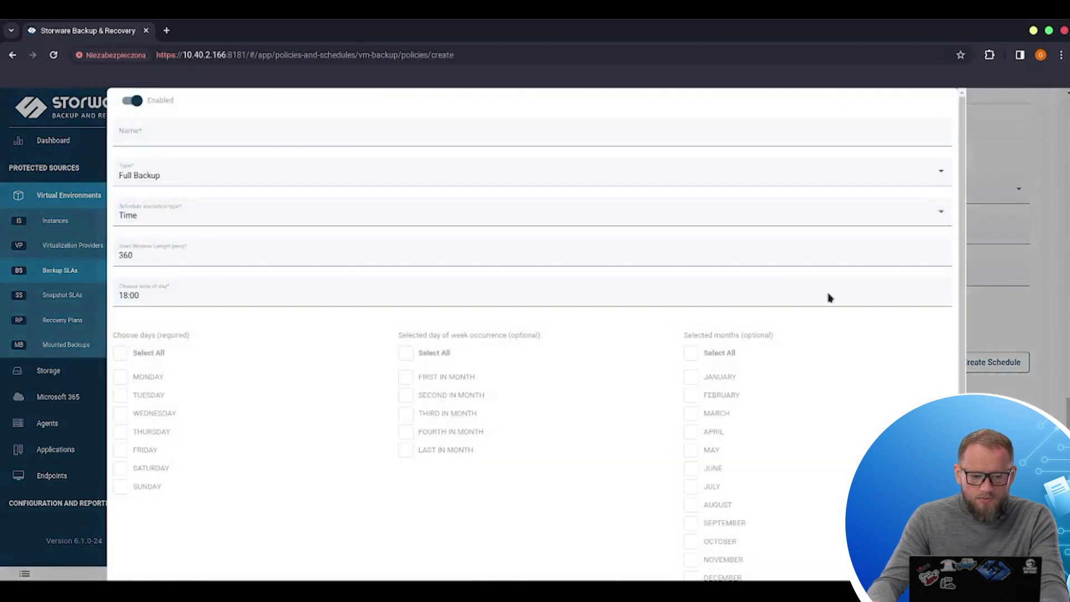
pyautogui.click(220, 136)
pyautogui.write('OLV')
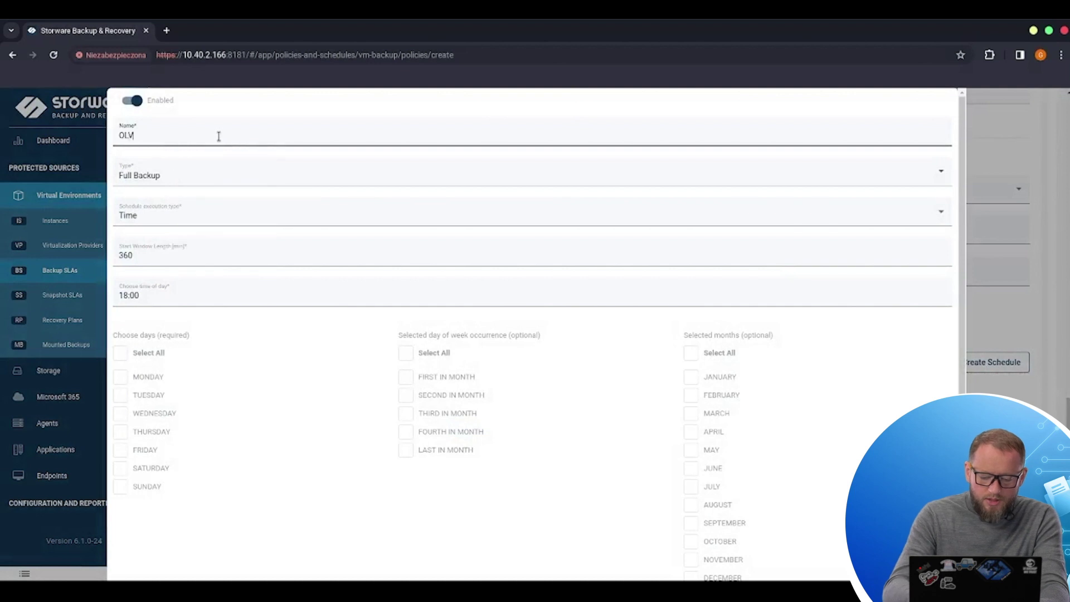
pyautogui.write('M_full')
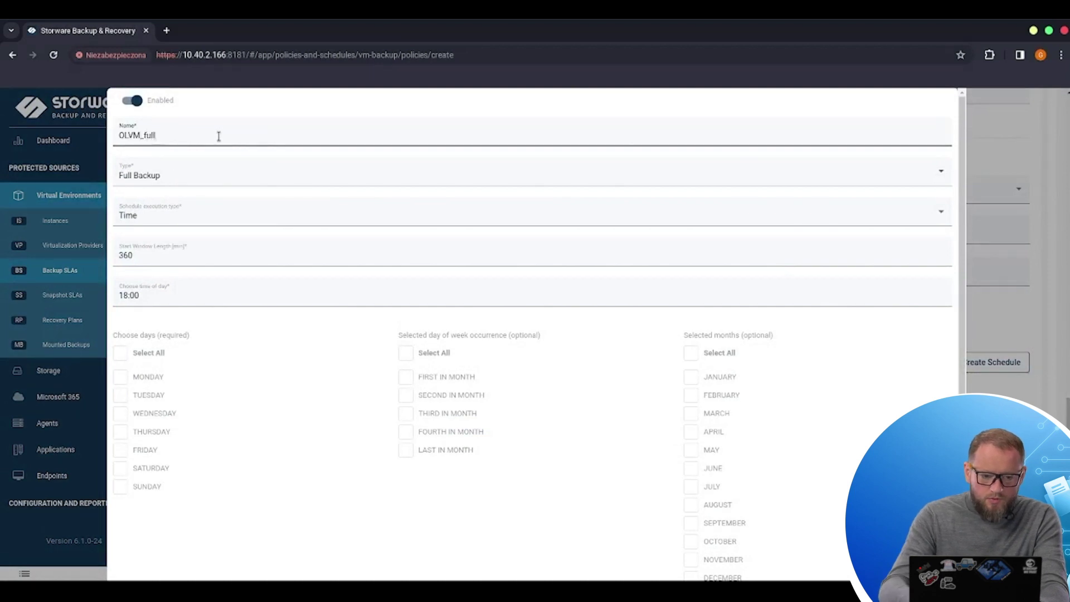
pyautogui.click(119, 381)
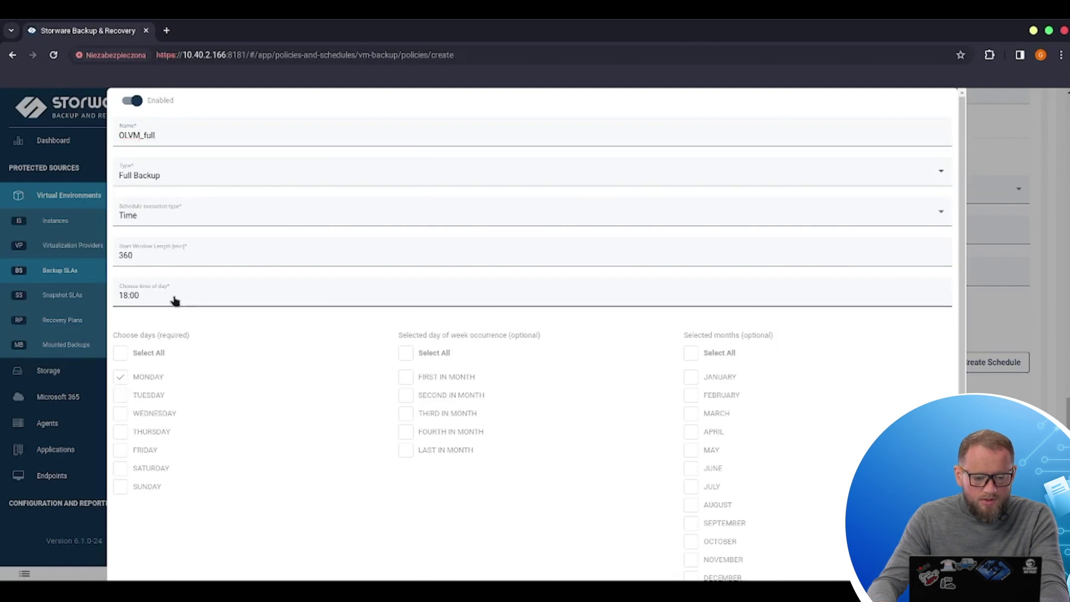
pyautogui.scroll(-2, 174, 301)
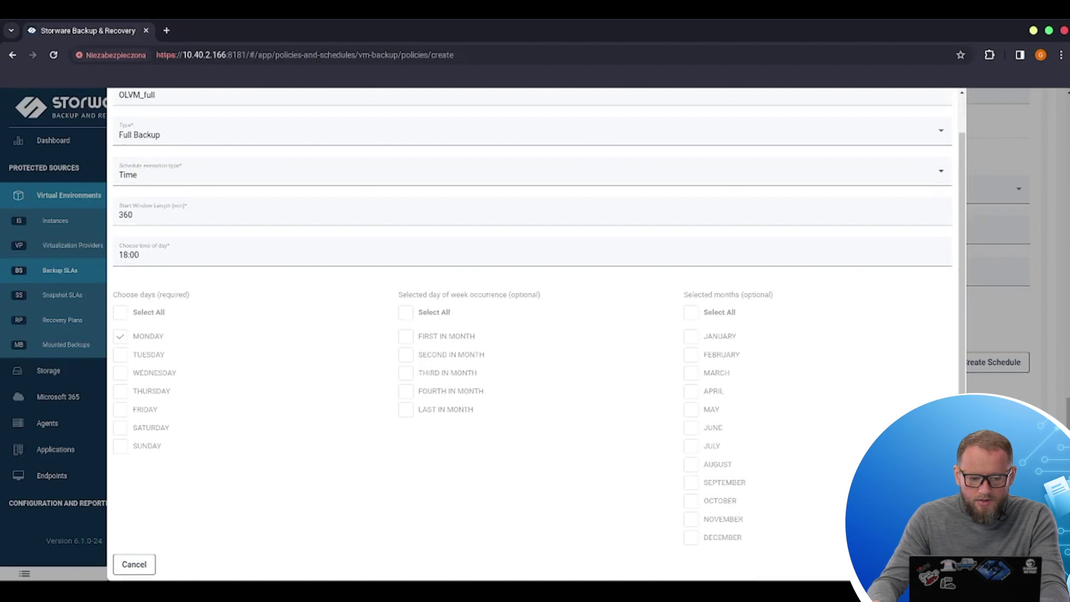
pyautogui.click(925, 565)
# Step: Create and save a schedule named OLVM_inc running every day except Monday
pyautogui.click(995, 363)
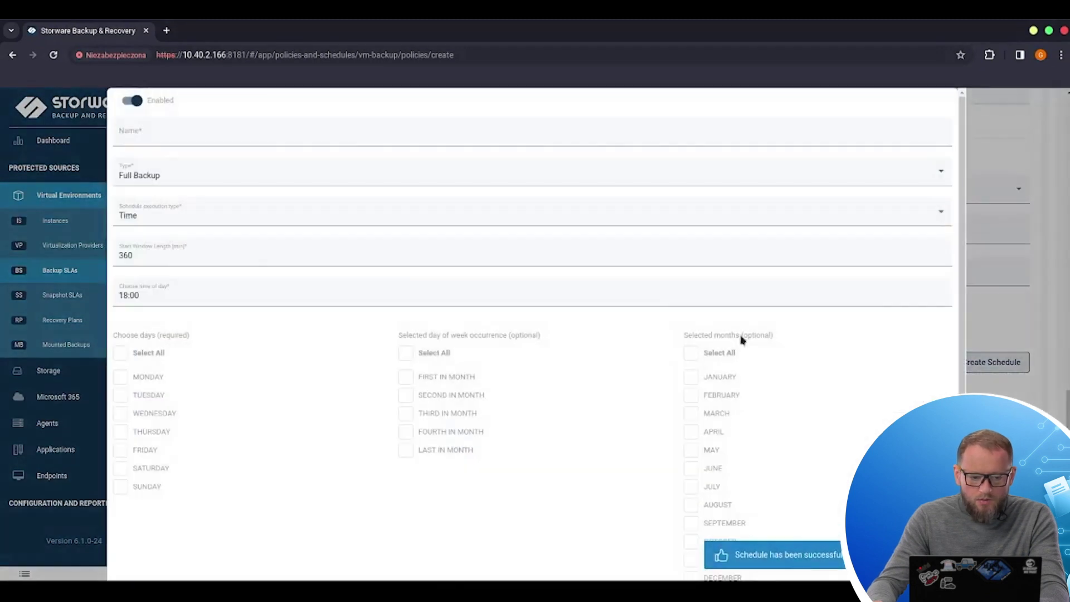
pyautogui.click(179, 137)
pyautogui.write('OL')
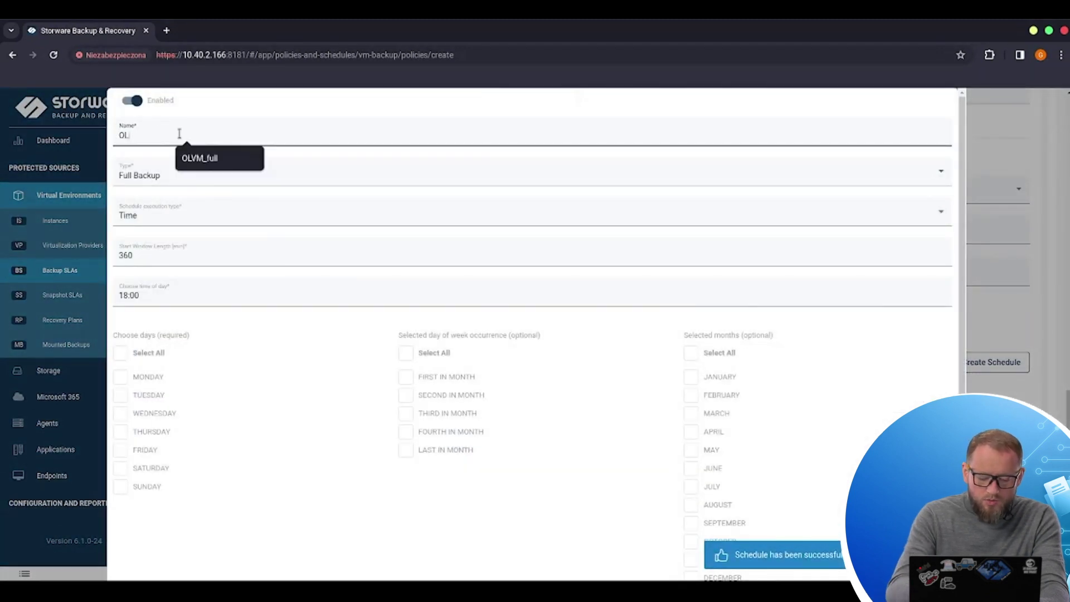
pyautogui.write('VM')
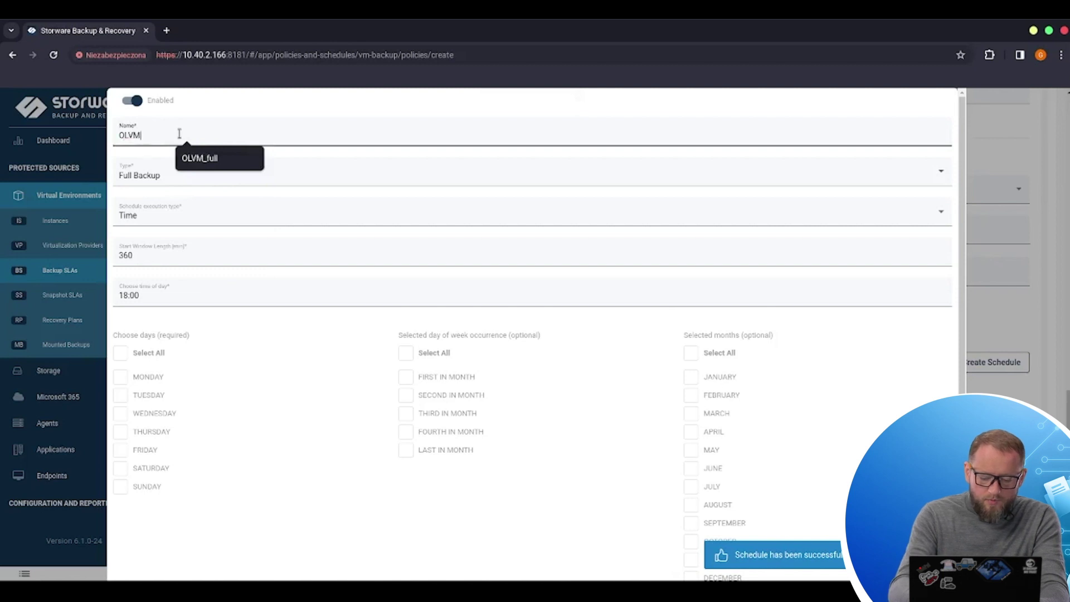
pyautogui.write('_inc')
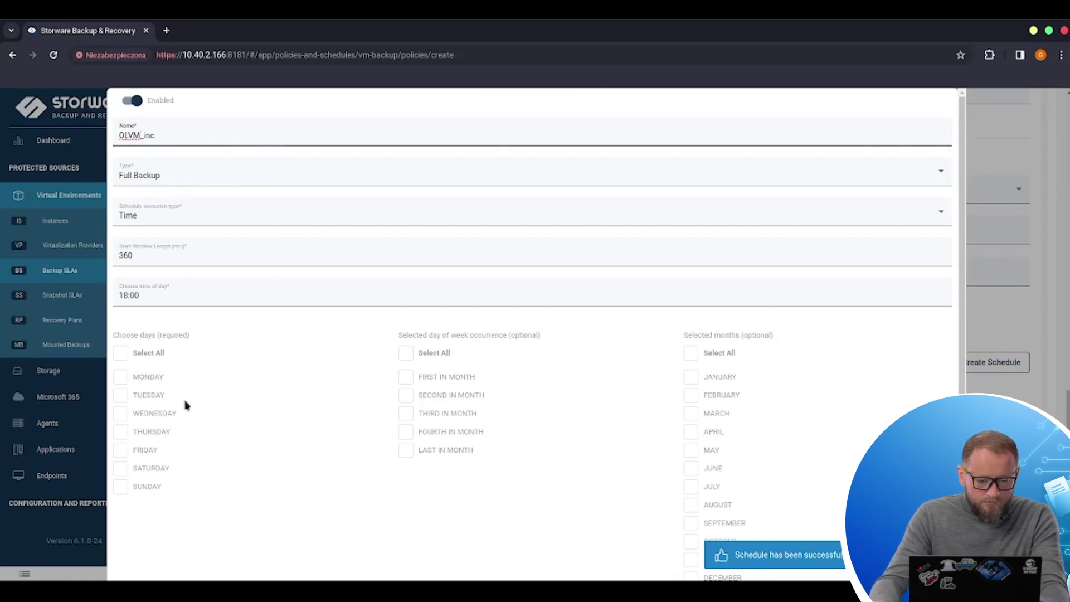
pyautogui.click(121, 353)
pyautogui.click(122, 377)
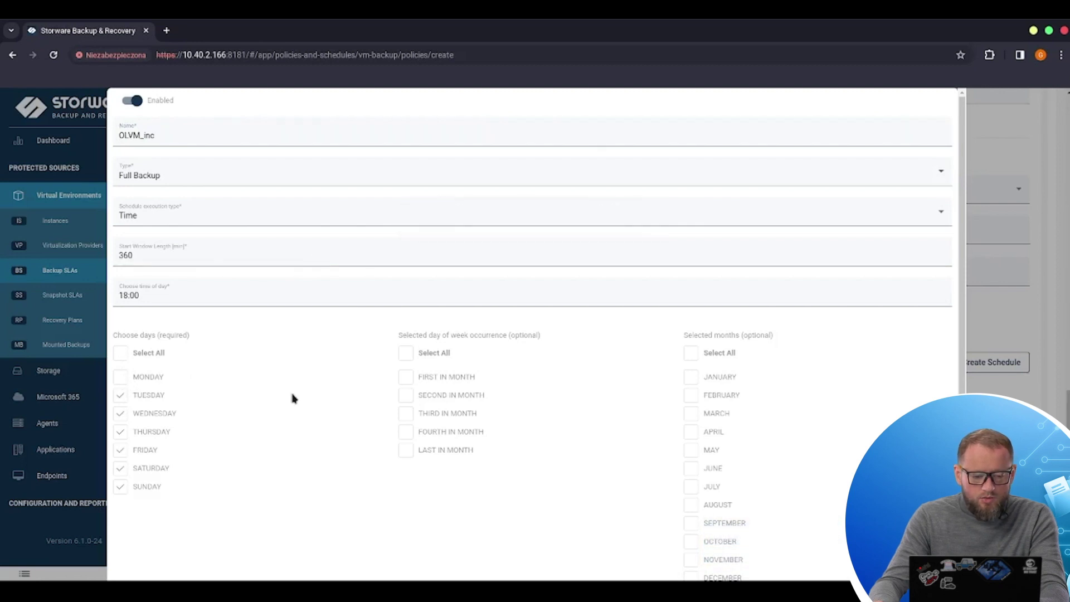
pyautogui.scroll(-1, 195, 217)
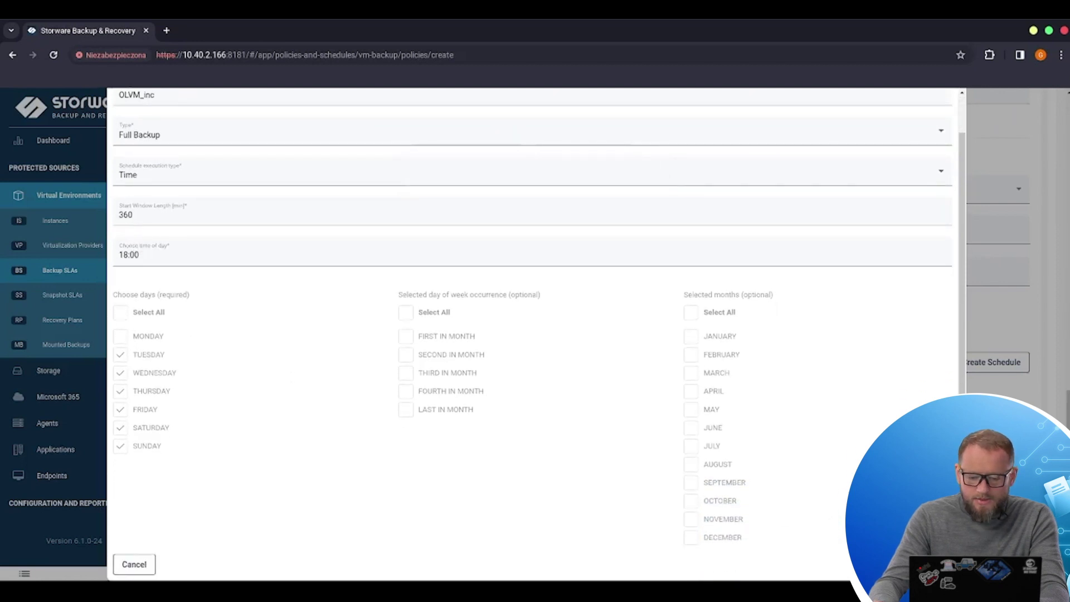
pyautogui.click(919, 564)
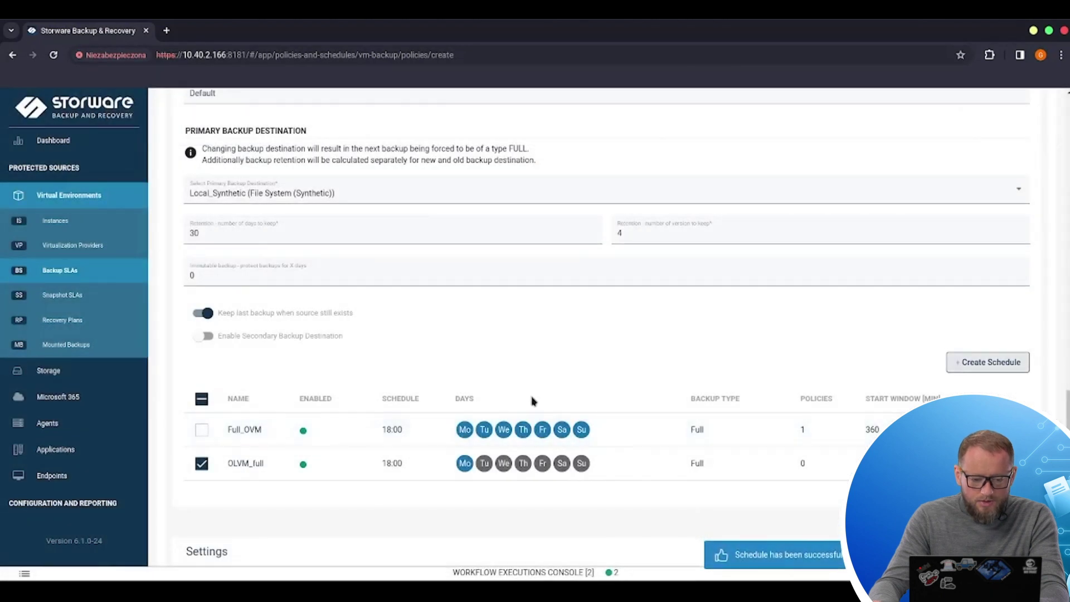
# Step: Scroll the Backup SLAs list to confirm OLVM_SLA appears with Assign only mode and 1 VM
pyautogui.scroll(-1, 530, 402)
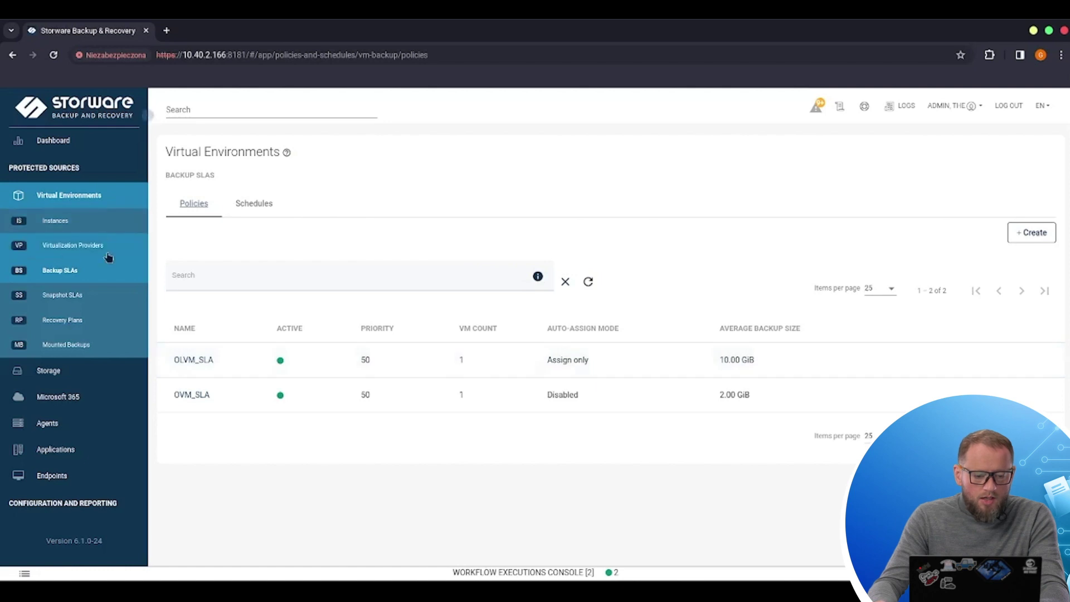
# Step: Submit a full backup of Alpine3.17 from Instances and open the workflow executions console
pyautogui.click(56, 221)
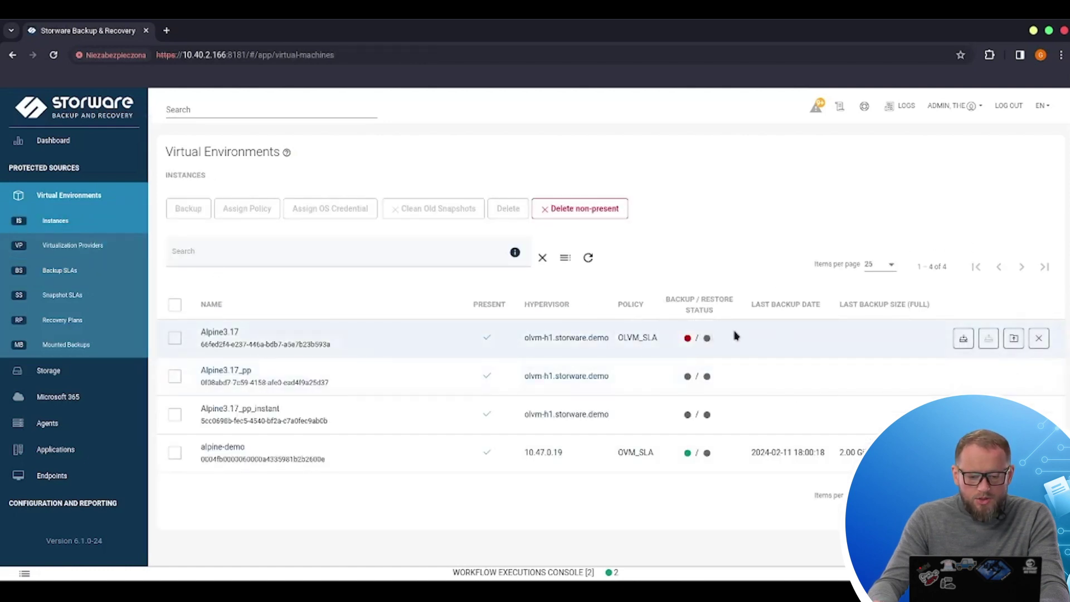
pyautogui.click(965, 342)
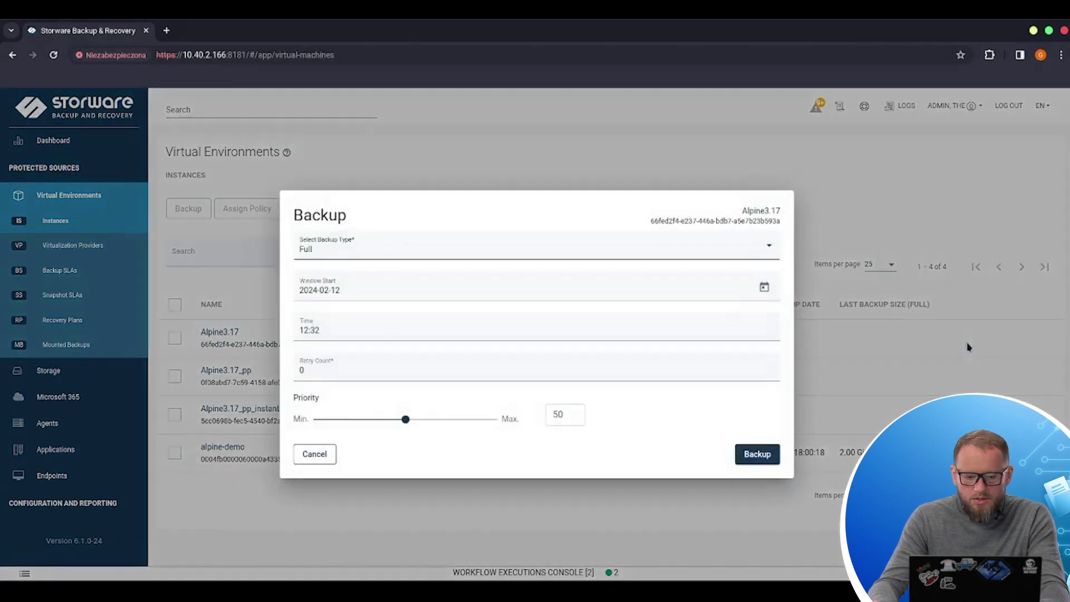
pyautogui.click(754, 455)
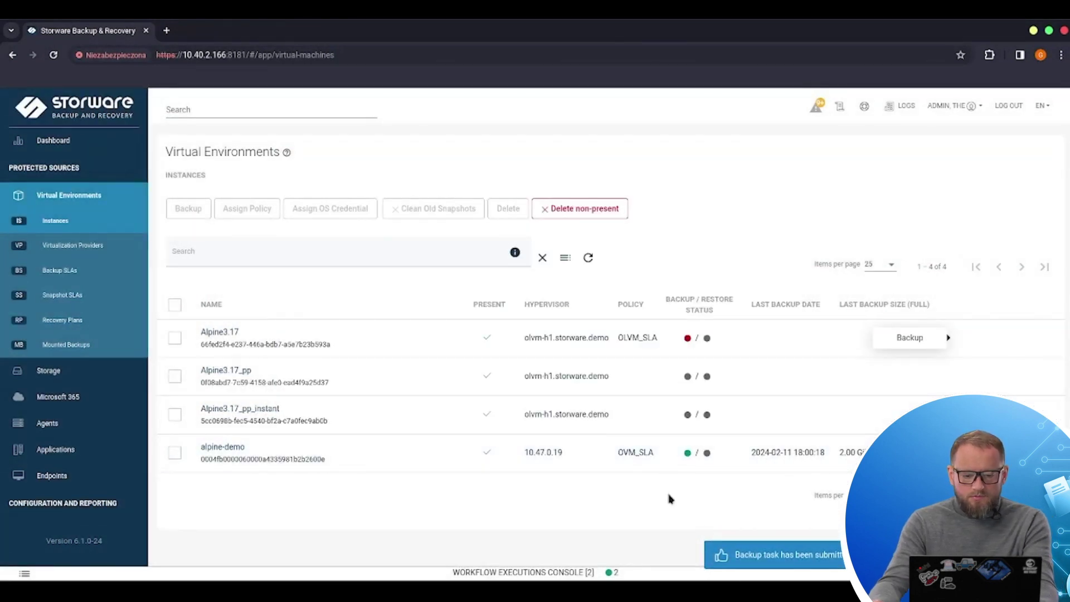
pyautogui.click(516, 572)
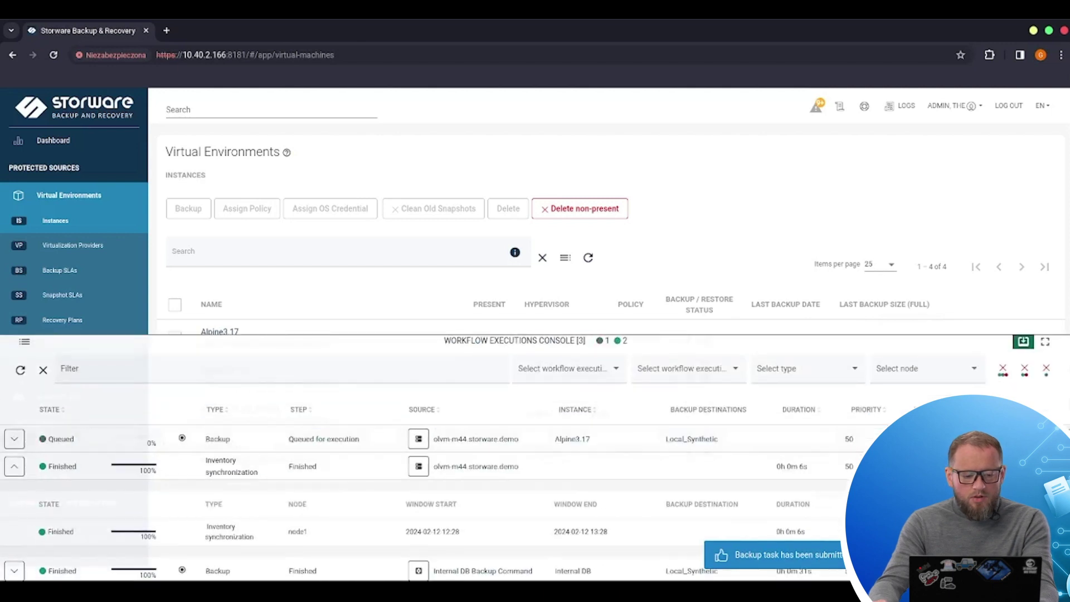
# Step: Expand the queued Alpine3.17 backup in the console and follow its tasks until it finishes
pyautogui.click(14, 438)
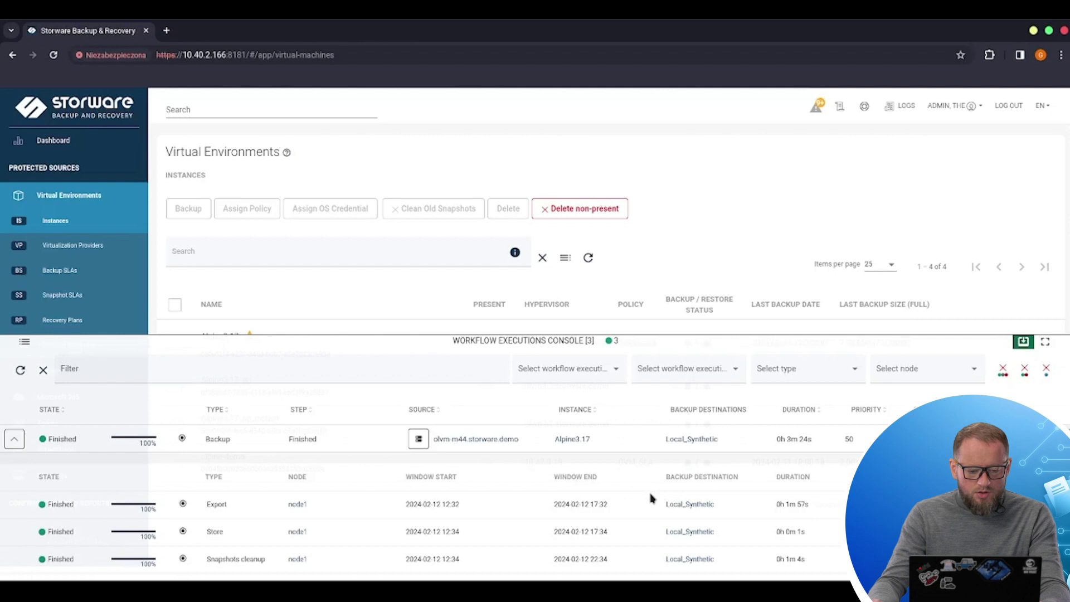
# Step: Open Alpine3.17's details and review its backups, restore history and 10.00 GiB disk Alpine3.17_Disk1
pyautogui.click(1023, 342)
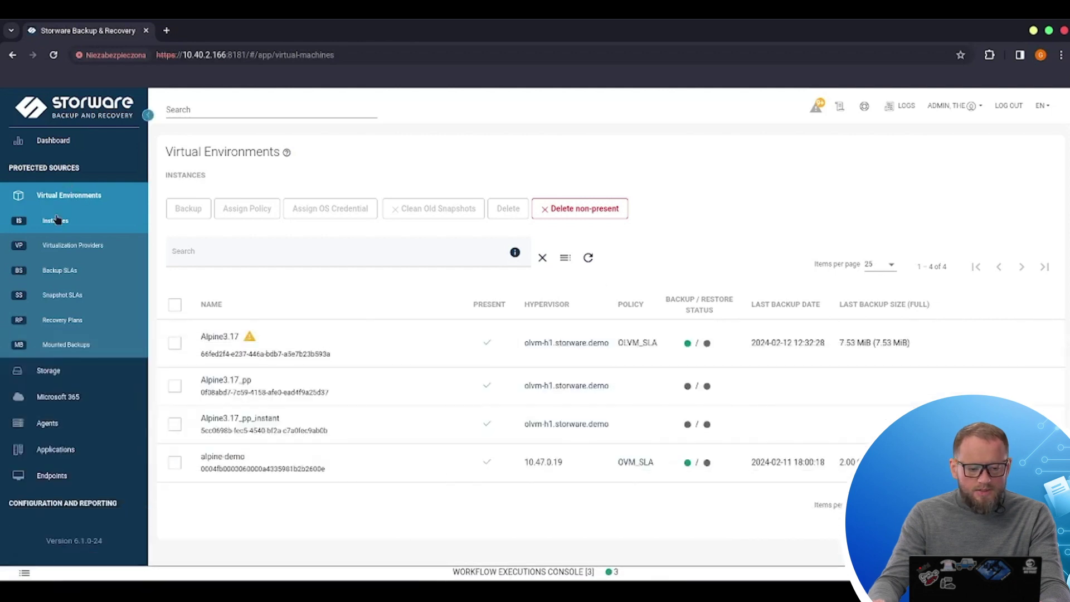
pyautogui.moveTo(690, 347)
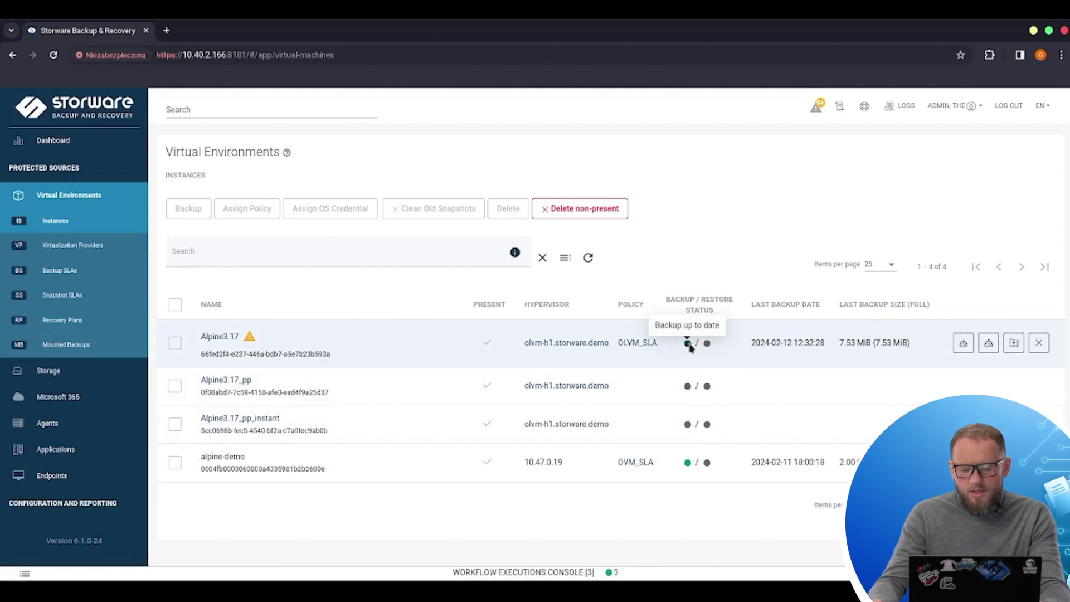
pyautogui.click(219, 337)
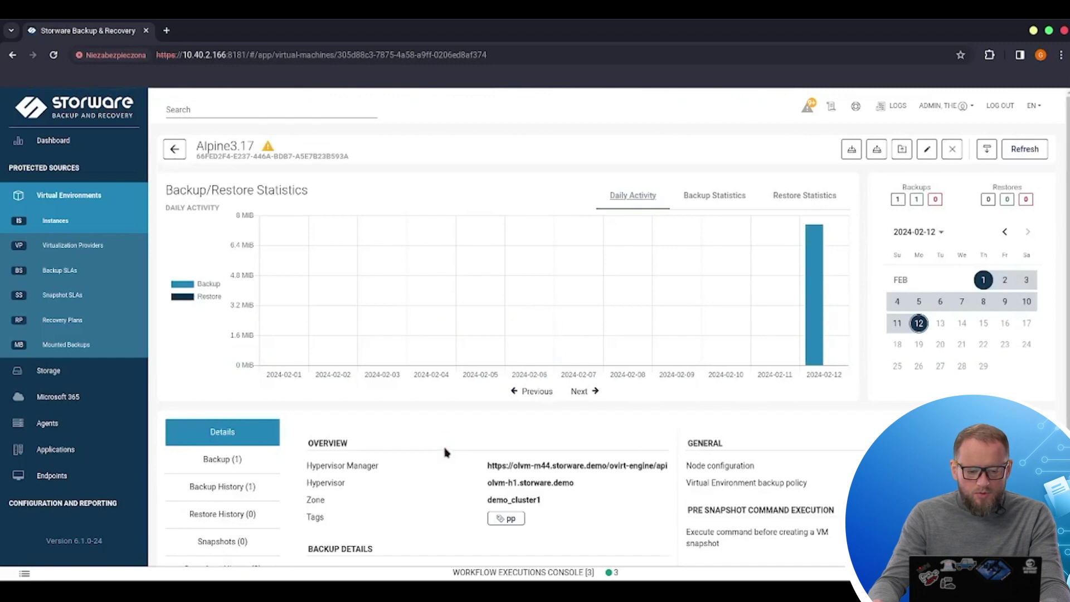
pyautogui.scroll(-1, 445, 451)
pyautogui.click(236, 443)
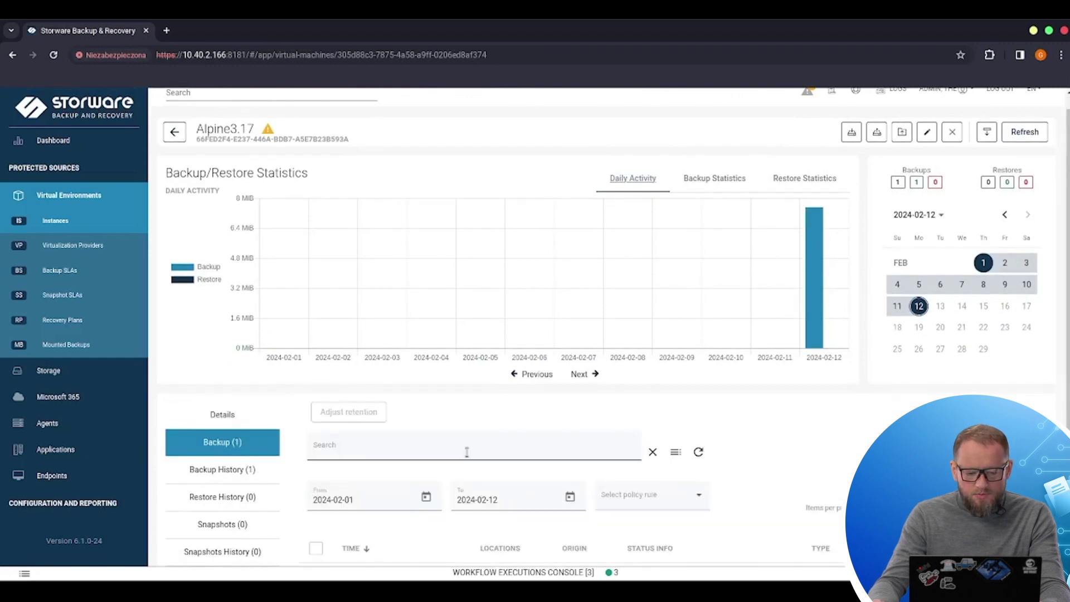
pyautogui.scroll(-2, 466, 452)
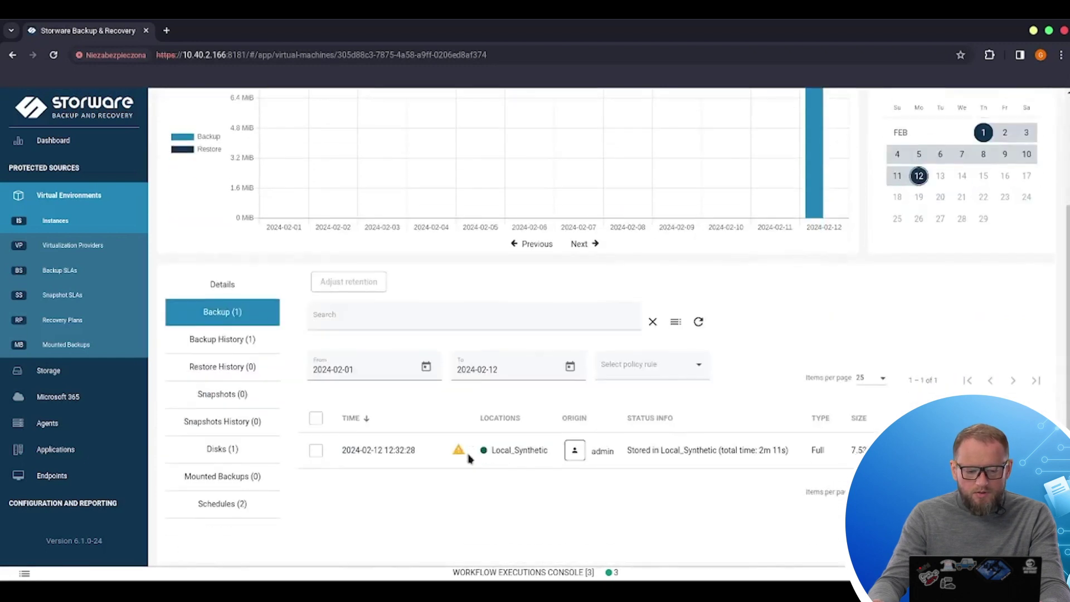
pyautogui.click(241, 375)
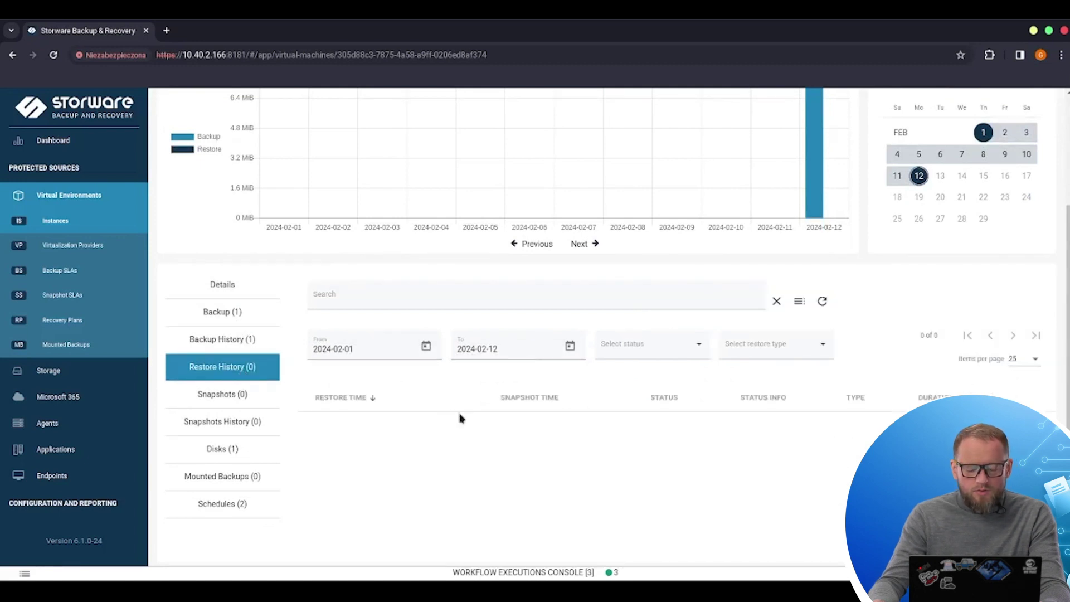
pyautogui.click(233, 452)
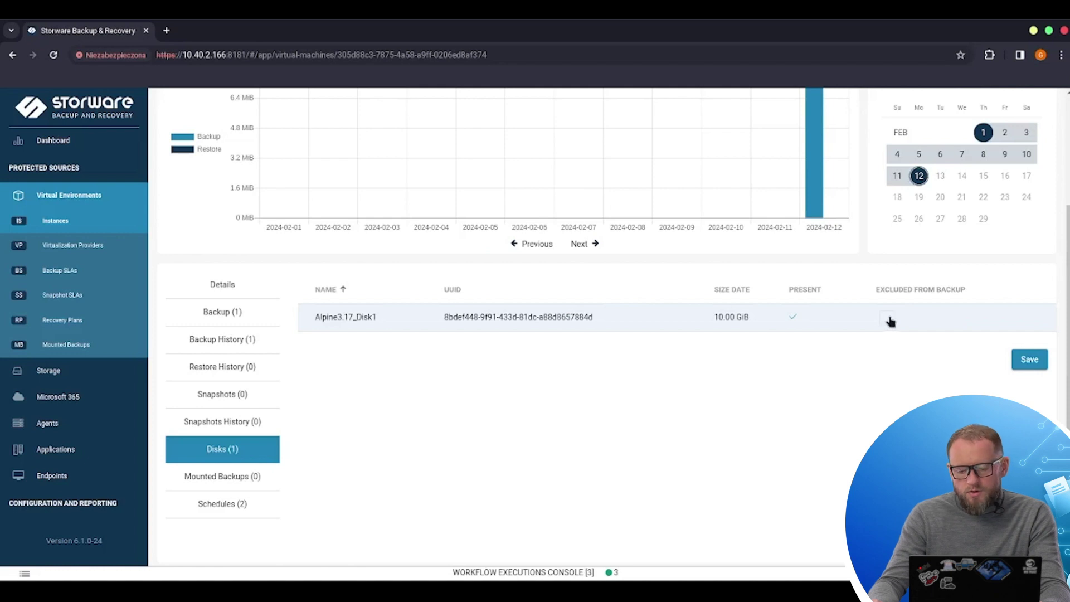
# Step: View Alpine3.17's OLVM_full and OLVM_inc schedules, then choose Incremental in the Backup dialog and cancel
pyautogui.click(232, 511)
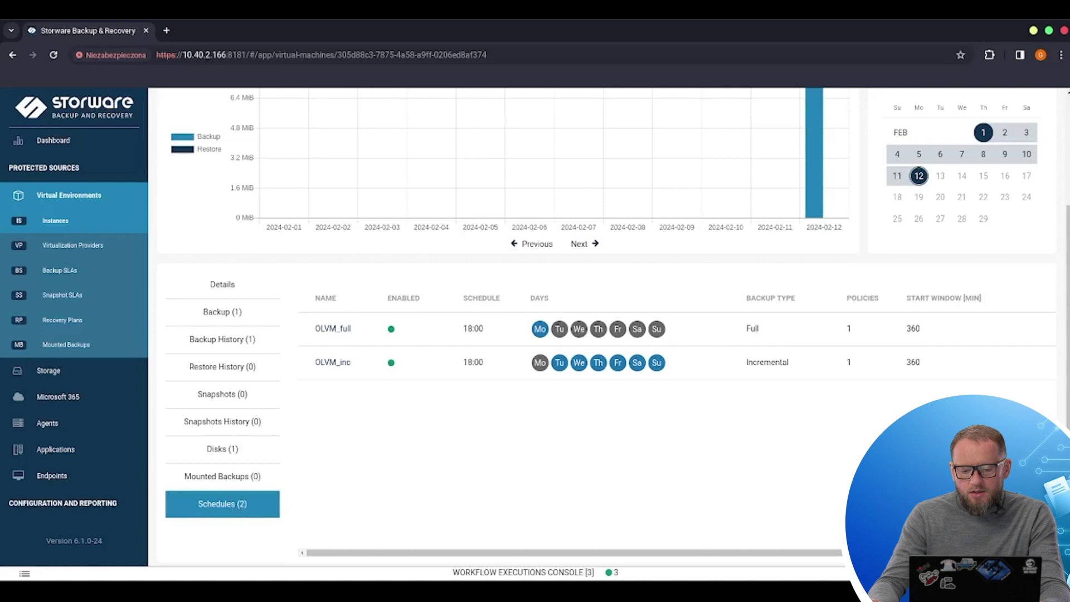
pyautogui.scroll(3, 502, 335)
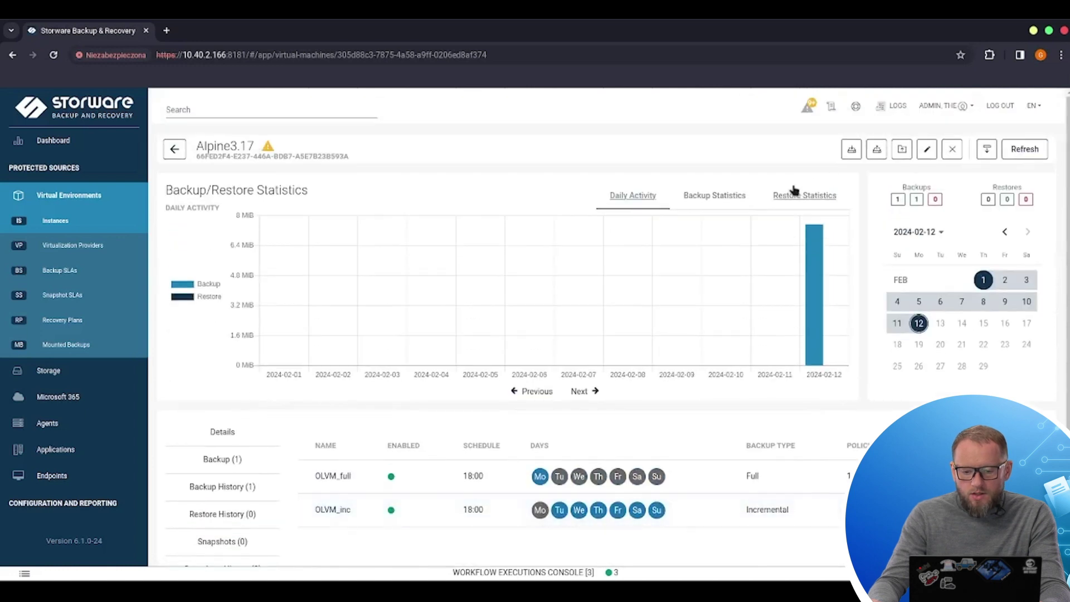
pyautogui.click(852, 151)
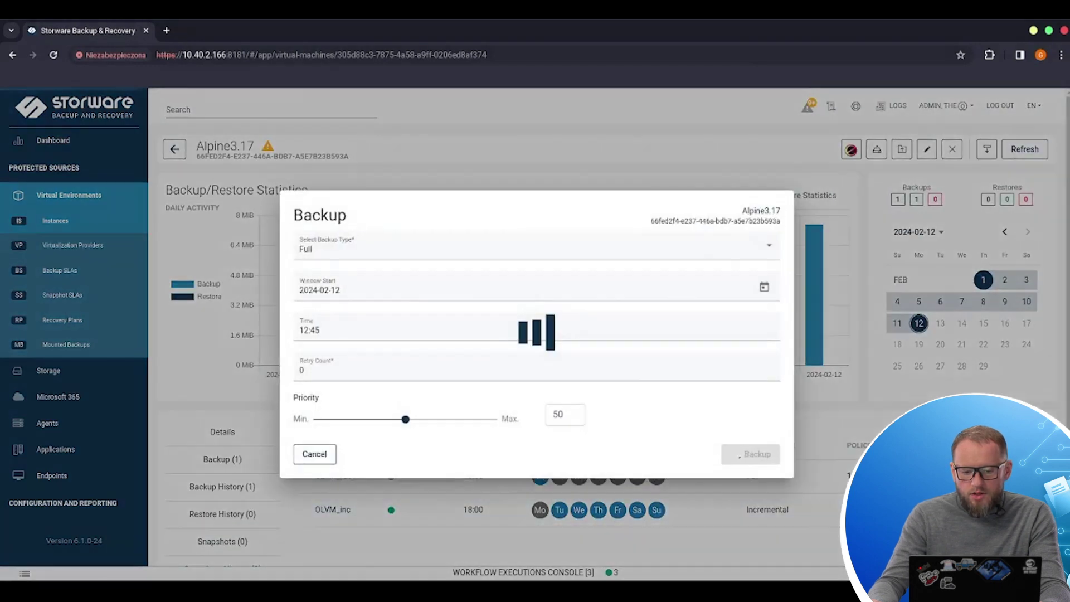
pyautogui.click(730, 254)
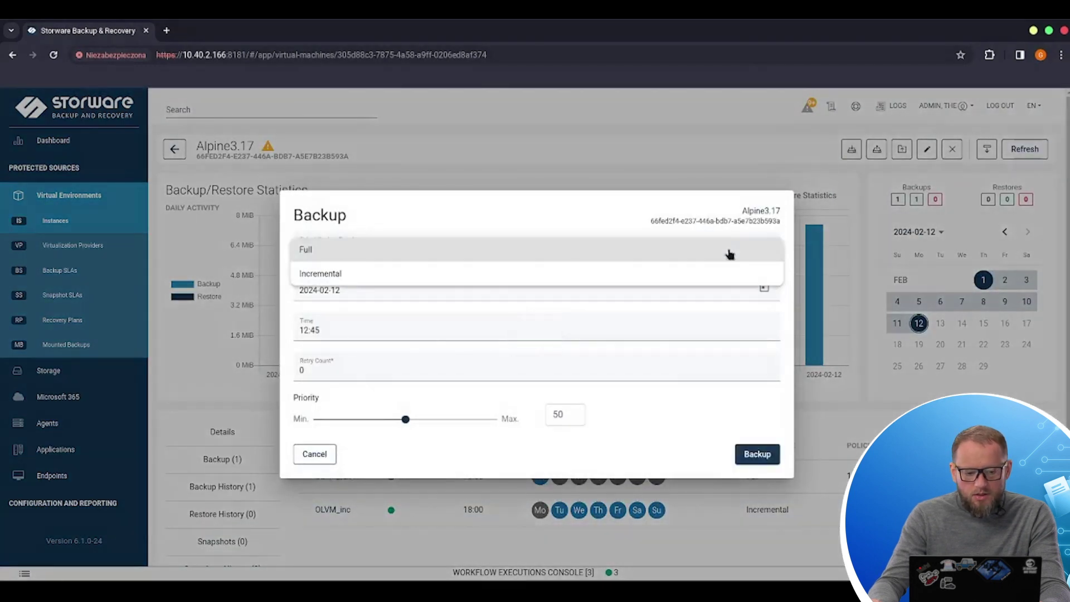
pyautogui.click(400, 274)
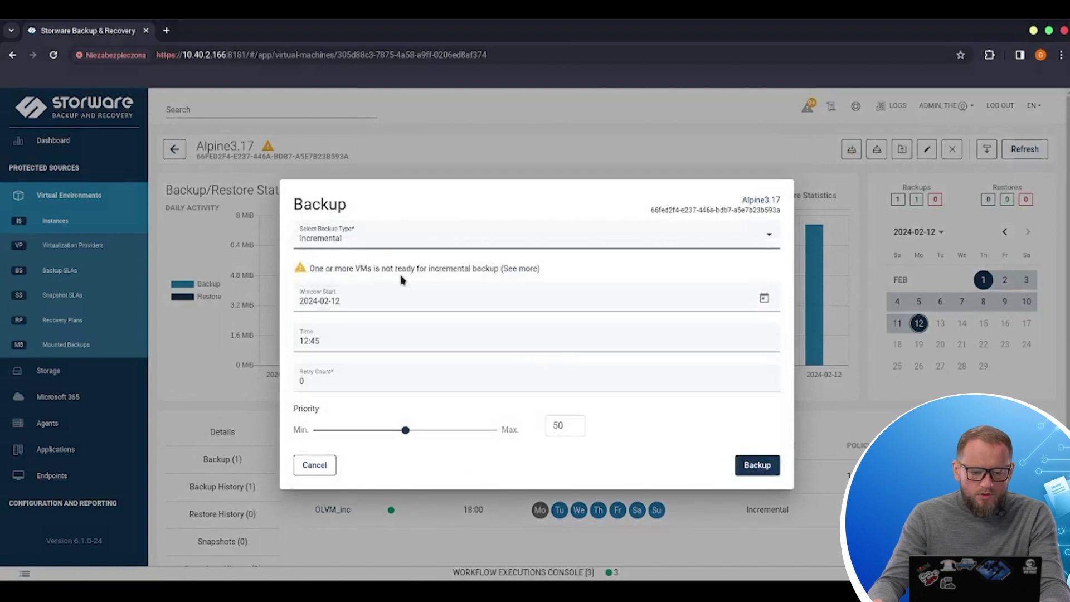
pyautogui.click(314, 465)
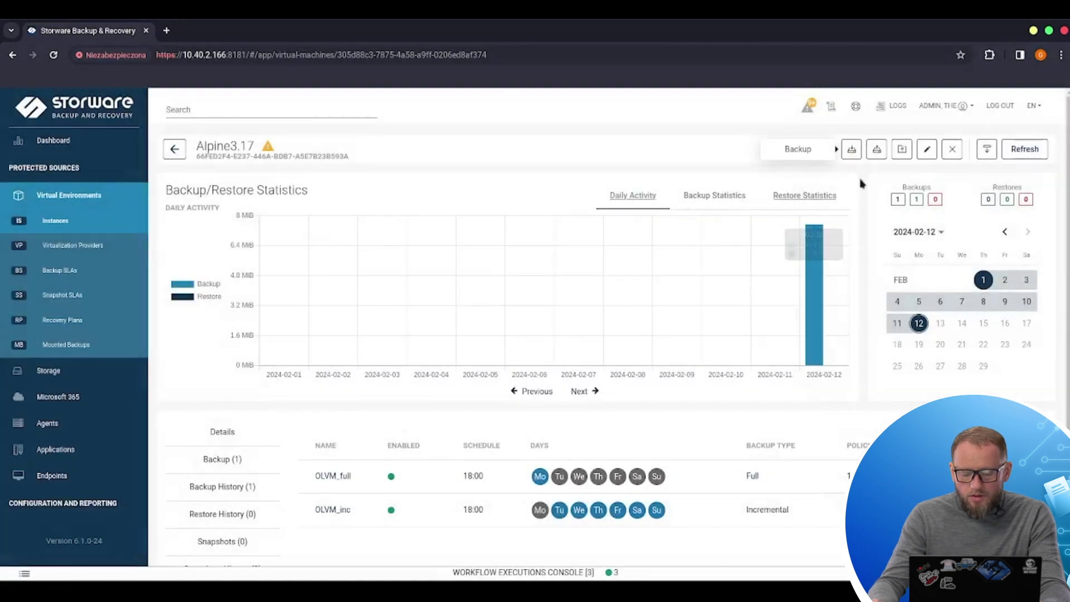
# Step: Open the Instant restore mount settings for Alpine3.17 and cancel without mounting
pyautogui.click(877, 150)
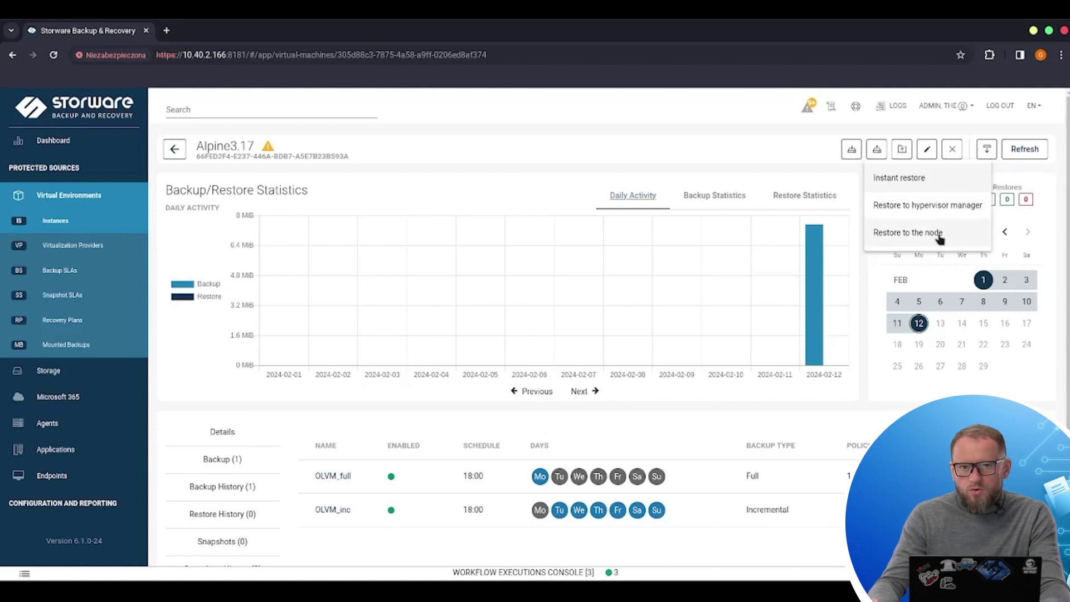
pyautogui.click(903, 150)
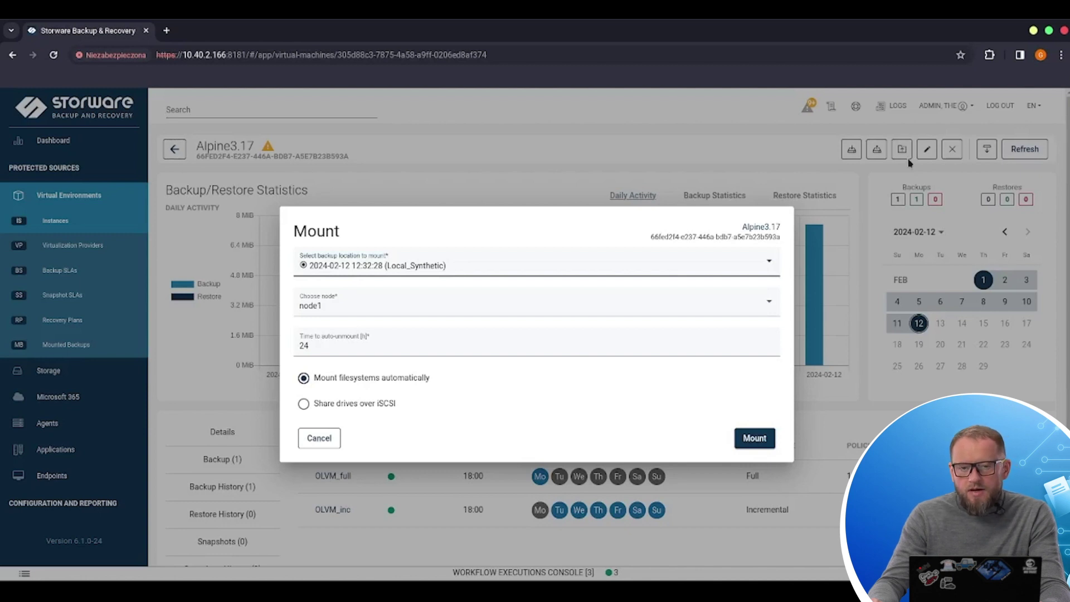
pyautogui.click(323, 438)
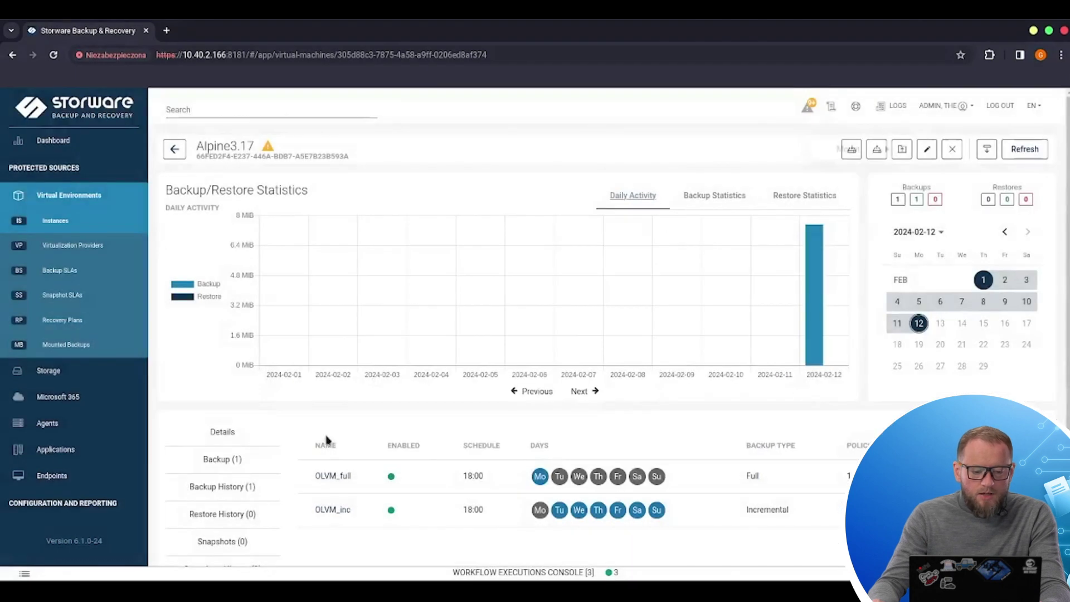
pyautogui.click(65, 223)
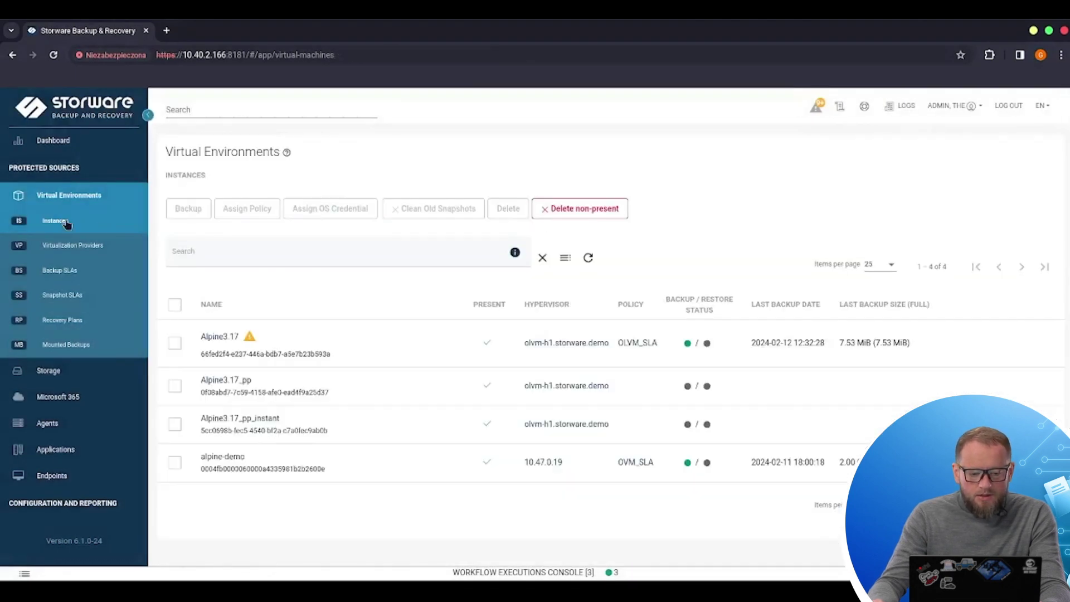
pyautogui.click(229, 457)
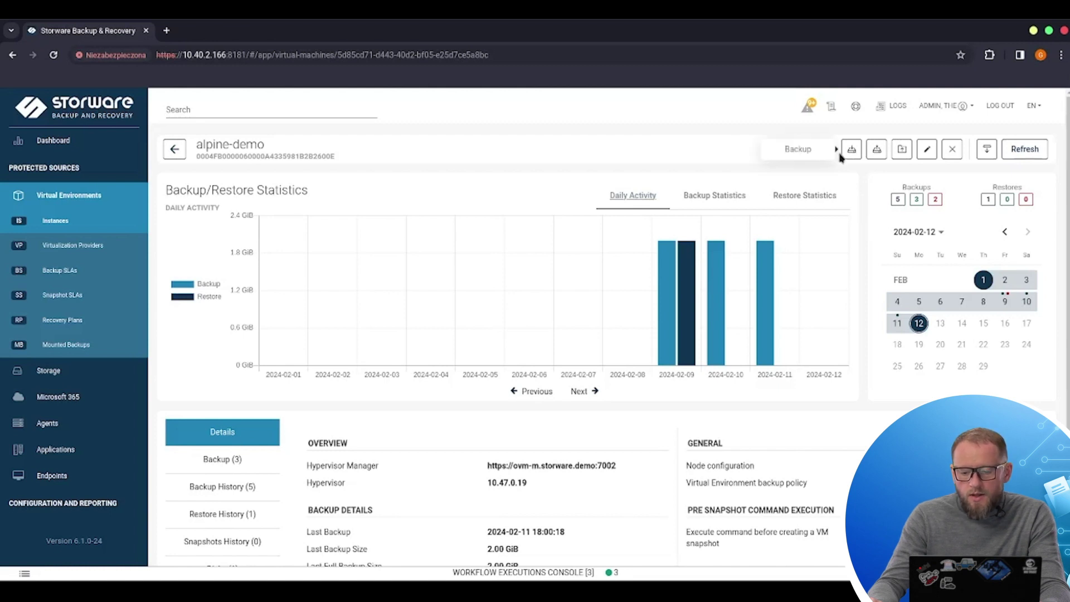
pyautogui.click(878, 156)
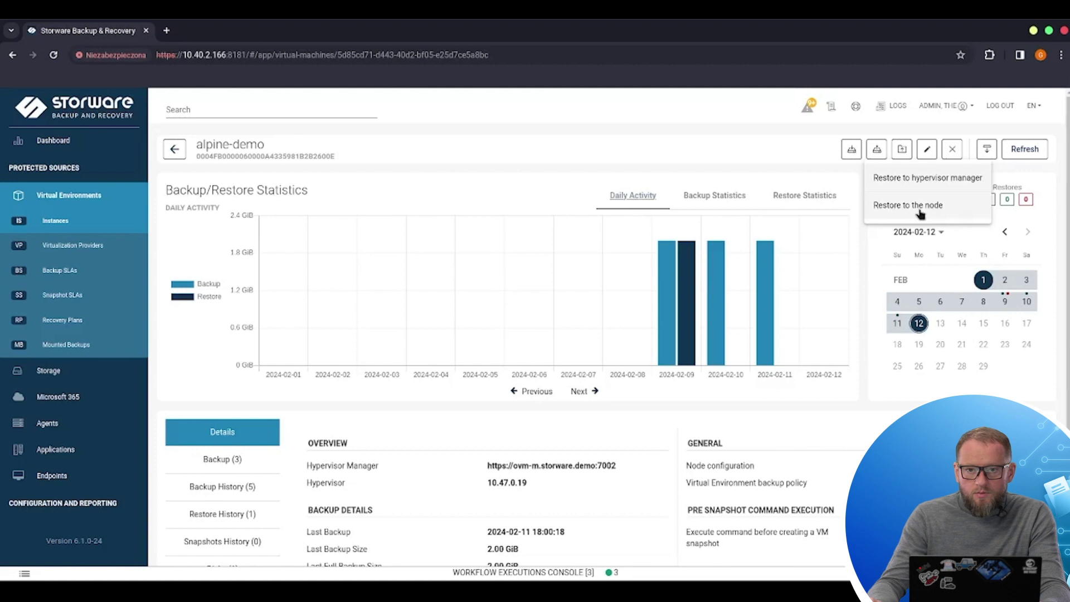
pyautogui.click(903, 148)
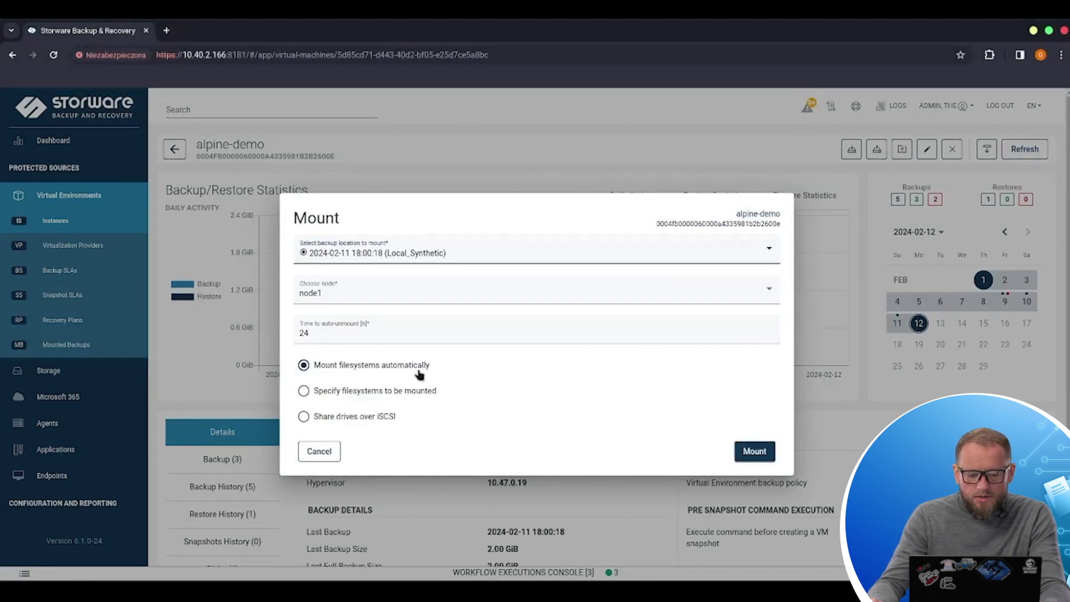
pyautogui.click(304, 390)
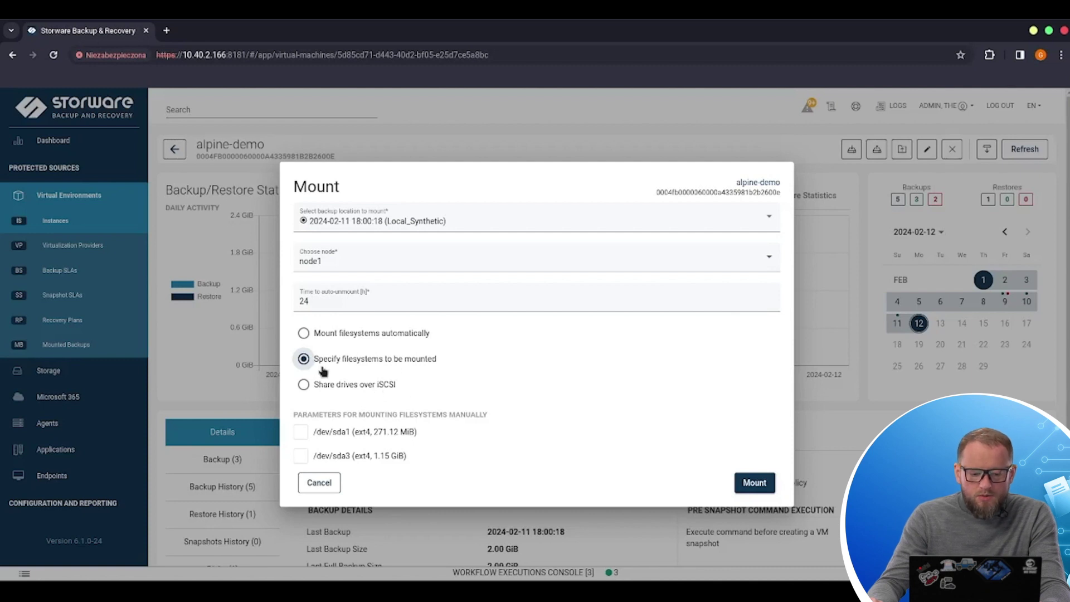
pyautogui.click(361, 335)
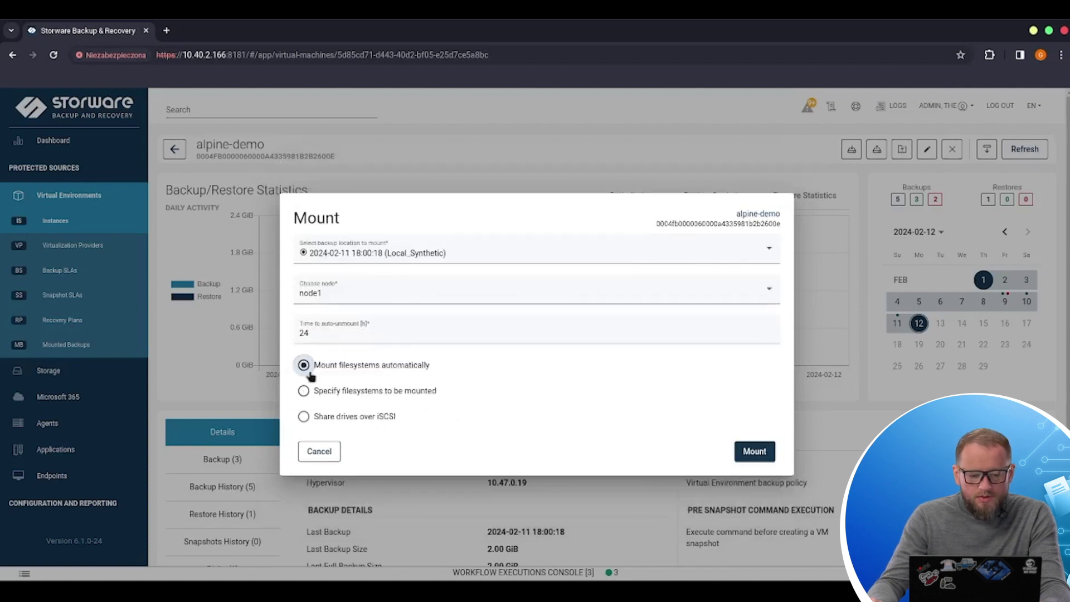
pyautogui.click(758, 454)
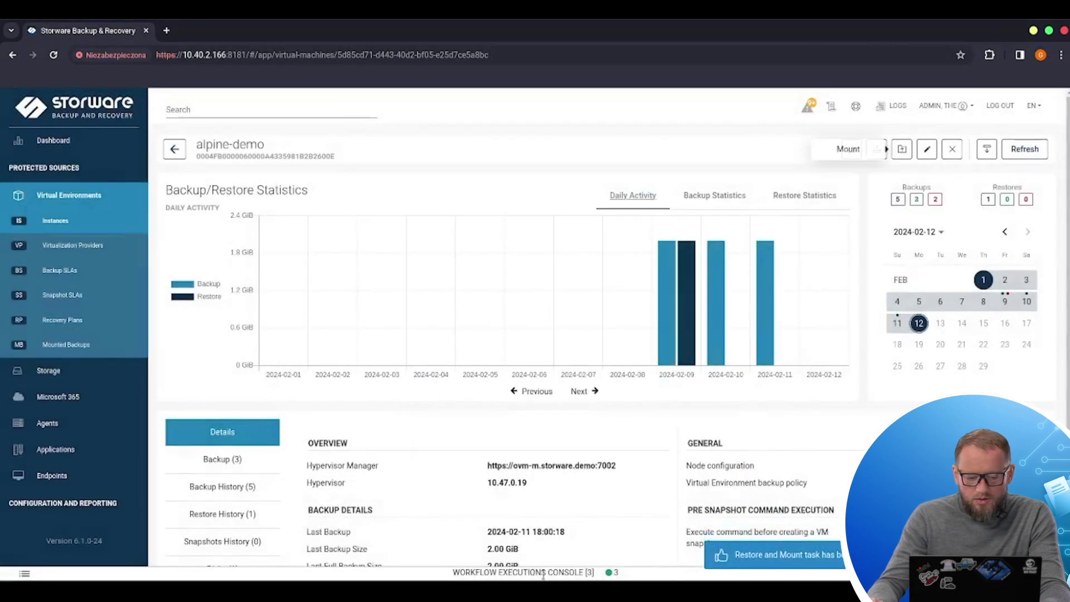
# Step: Check the Mount task's steps in the workflow executions console, then go to Mounted Backups
pyautogui.click(563, 572)
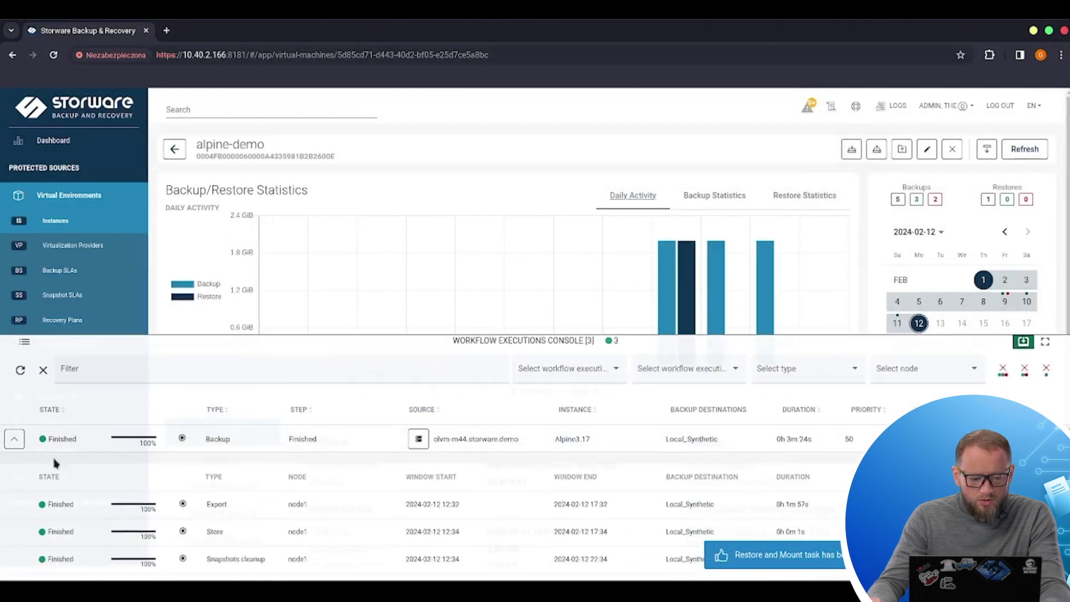
pyautogui.click(14, 439)
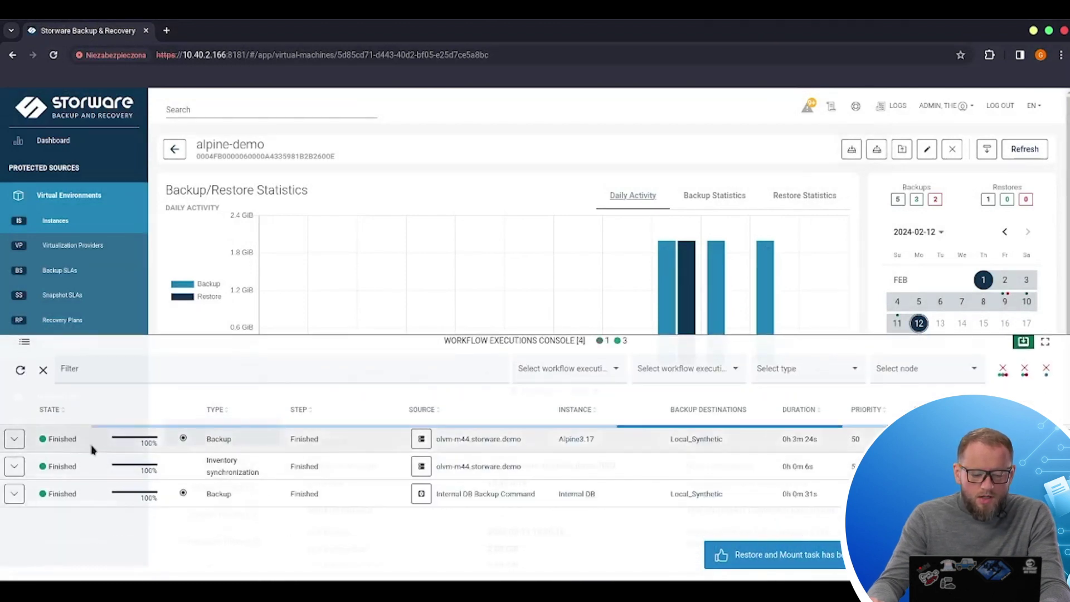
pyautogui.click(14, 440)
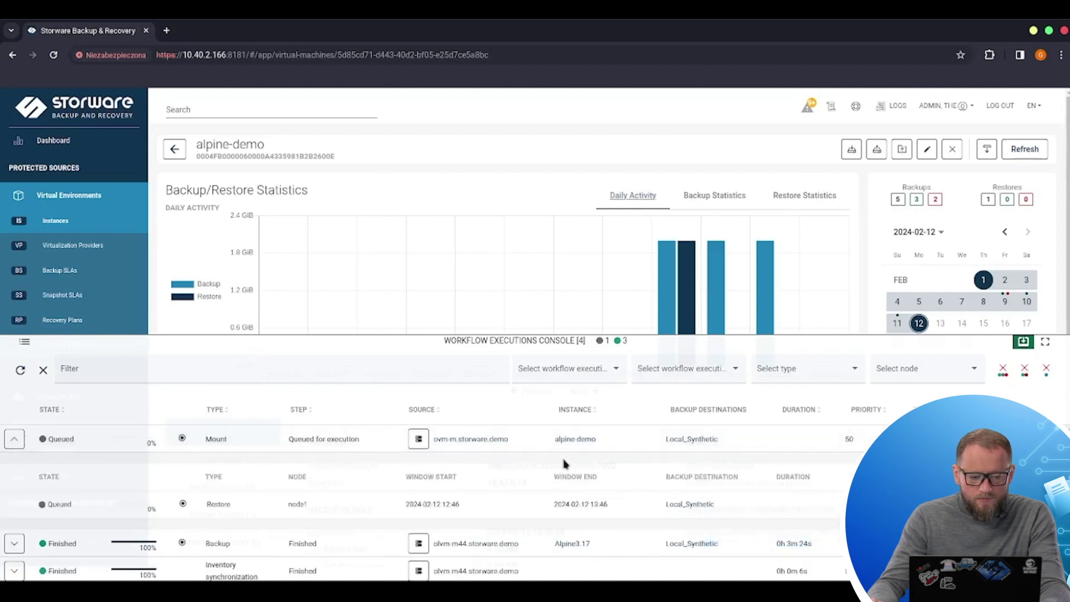
pyautogui.click(1023, 342)
pyautogui.click(76, 346)
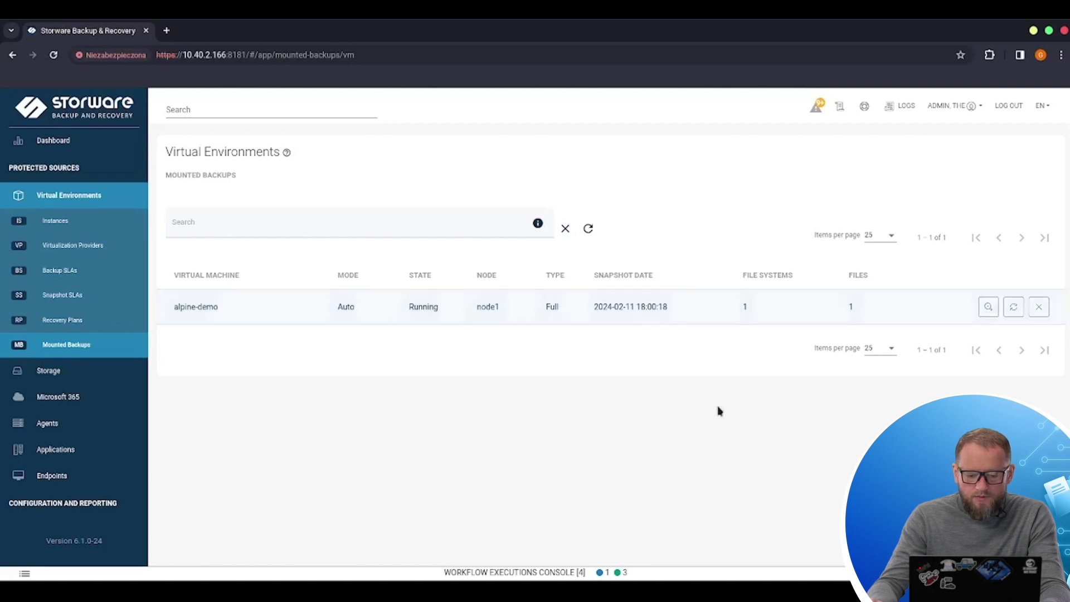
pyautogui.click(786, 573)
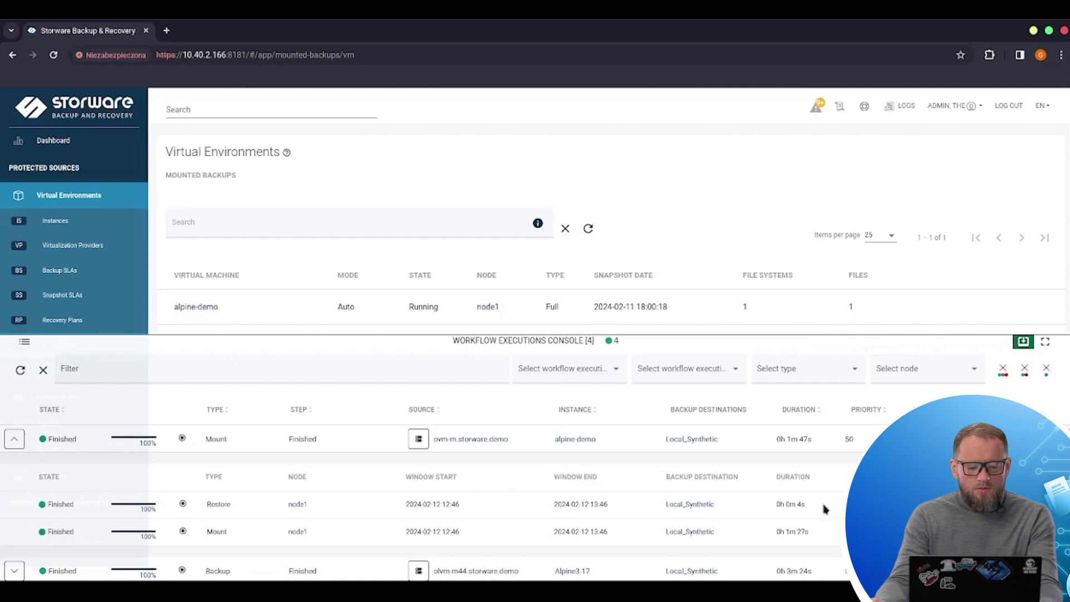
pyautogui.click(1041, 343)
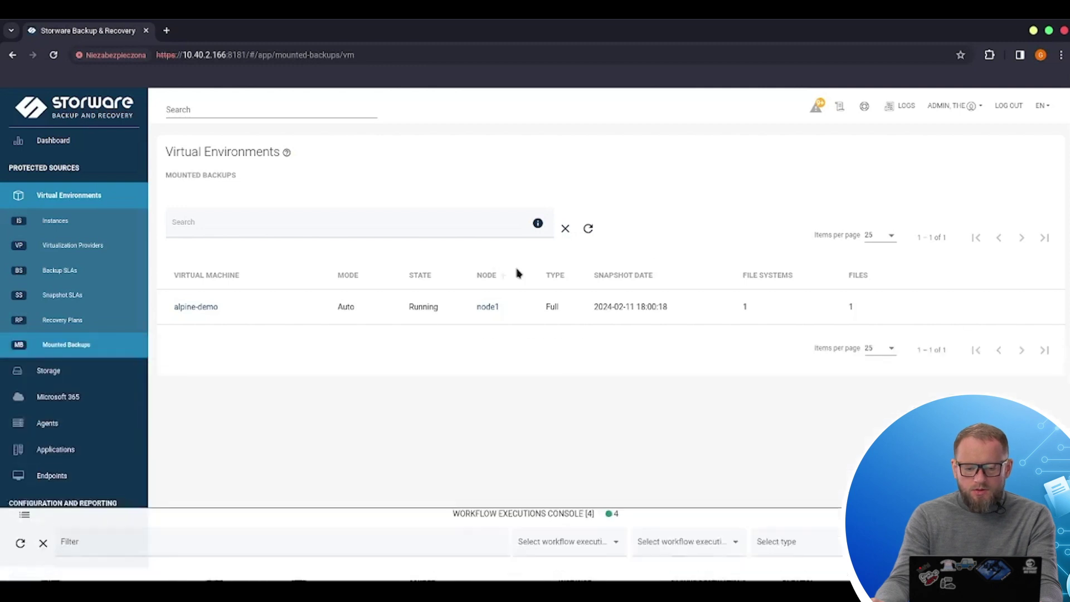
pyautogui.click(592, 229)
pyautogui.click(987, 308)
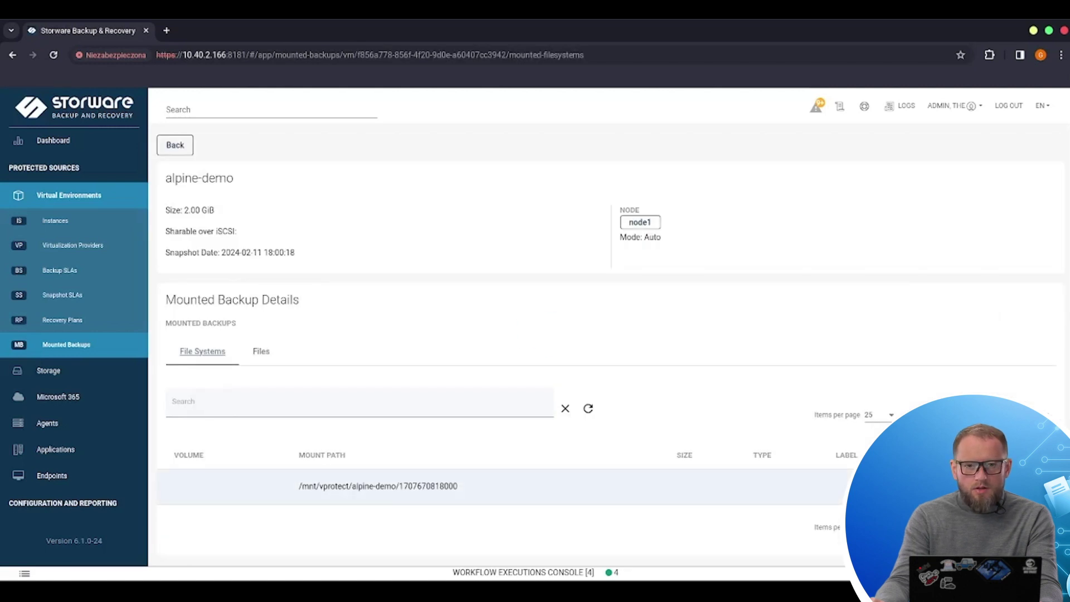
pyautogui.click(988, 486)
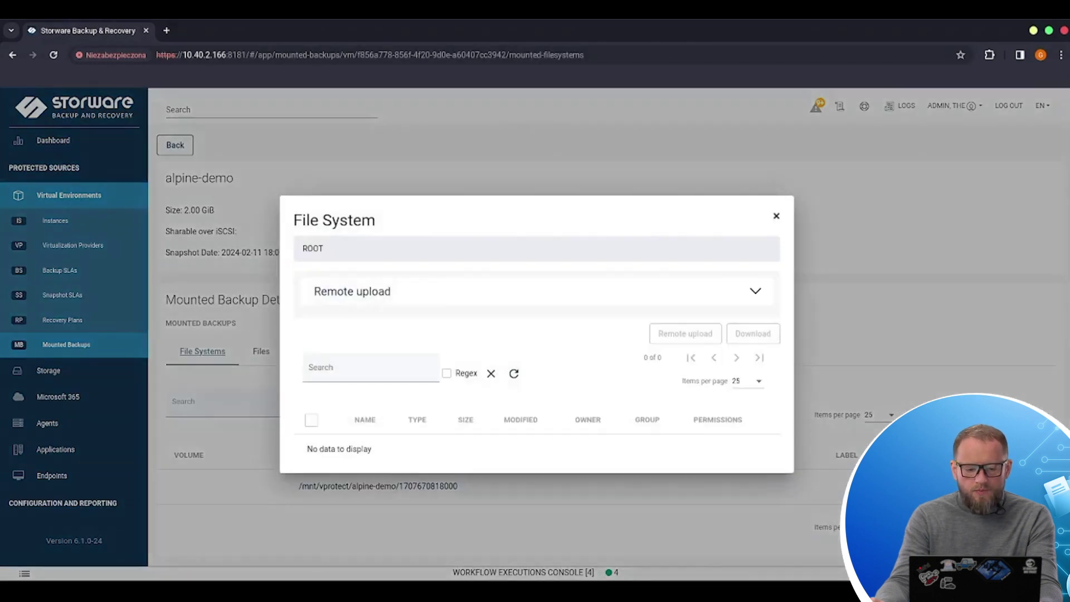
pyautogui.click(514, 374)
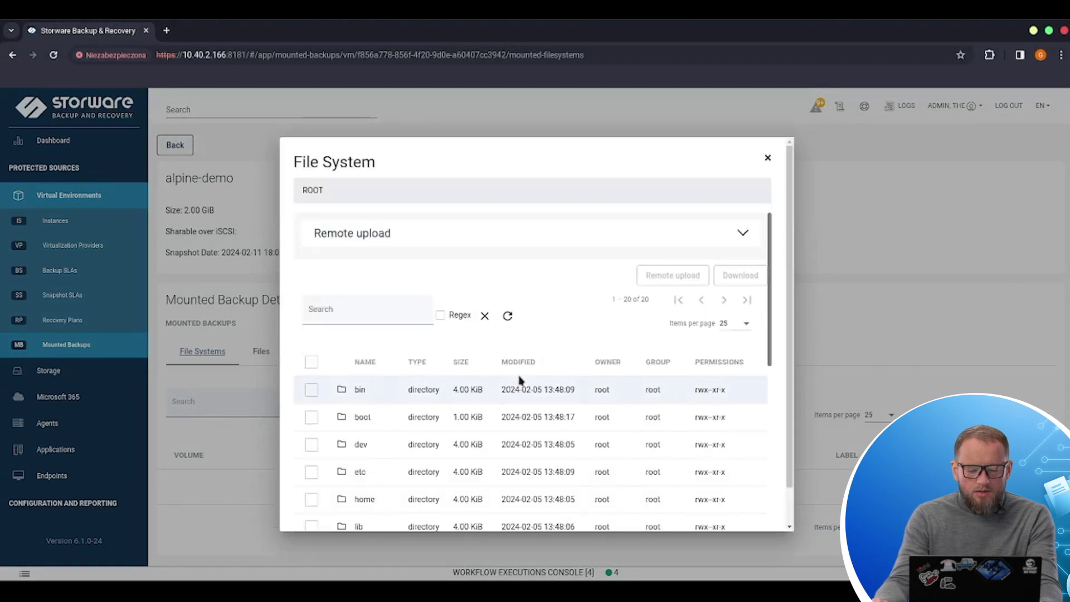
pyautogui.scroll(-3, 517, 377)
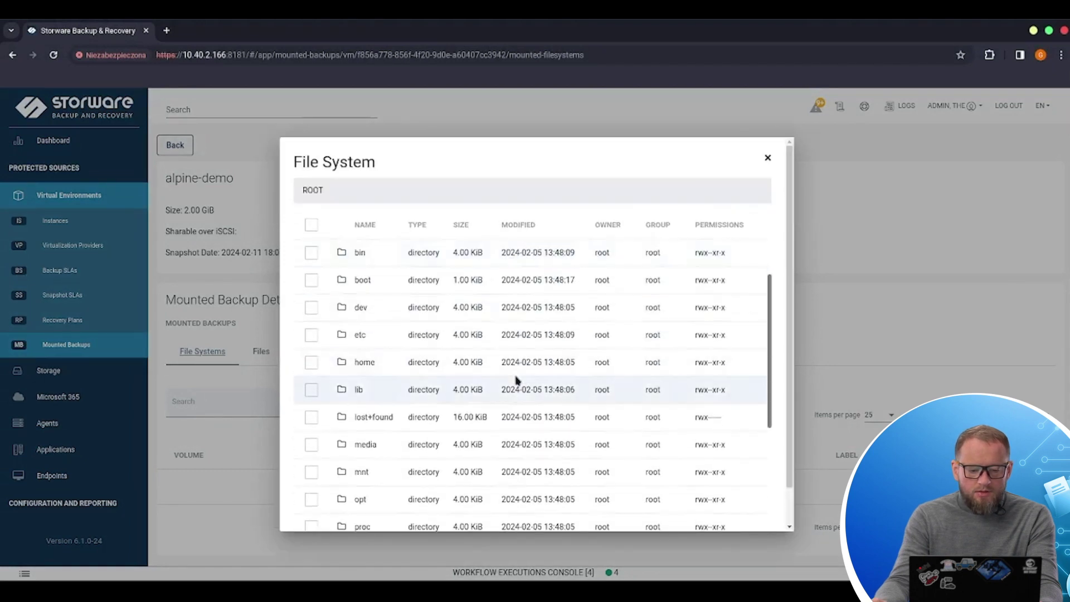
pyautogui.click(365, 280)
pyautogui.scroll(3, 357, 312)
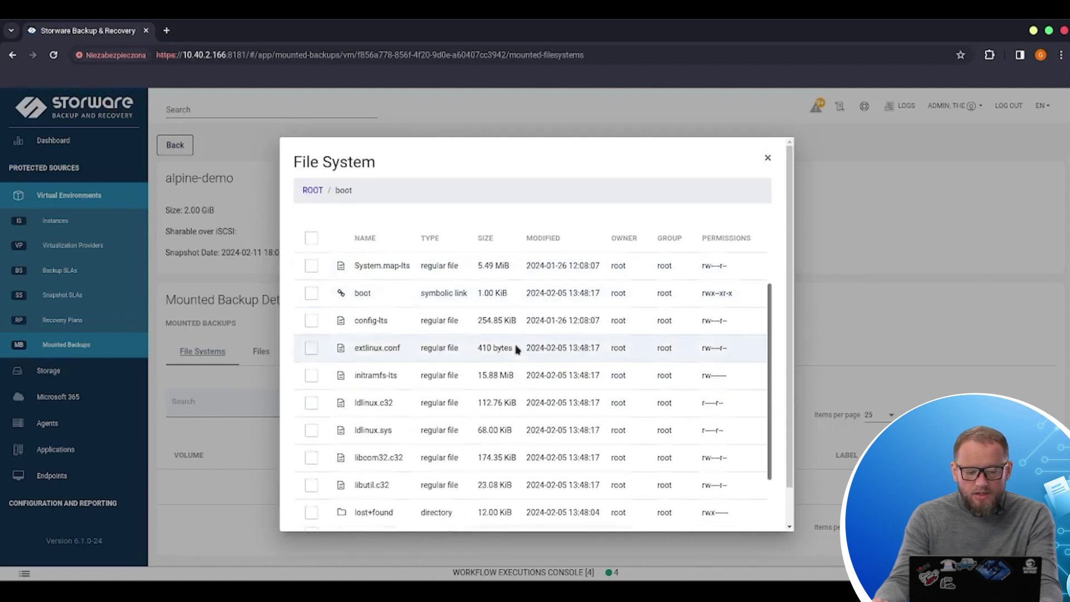
pyautogui.click(310, 373)
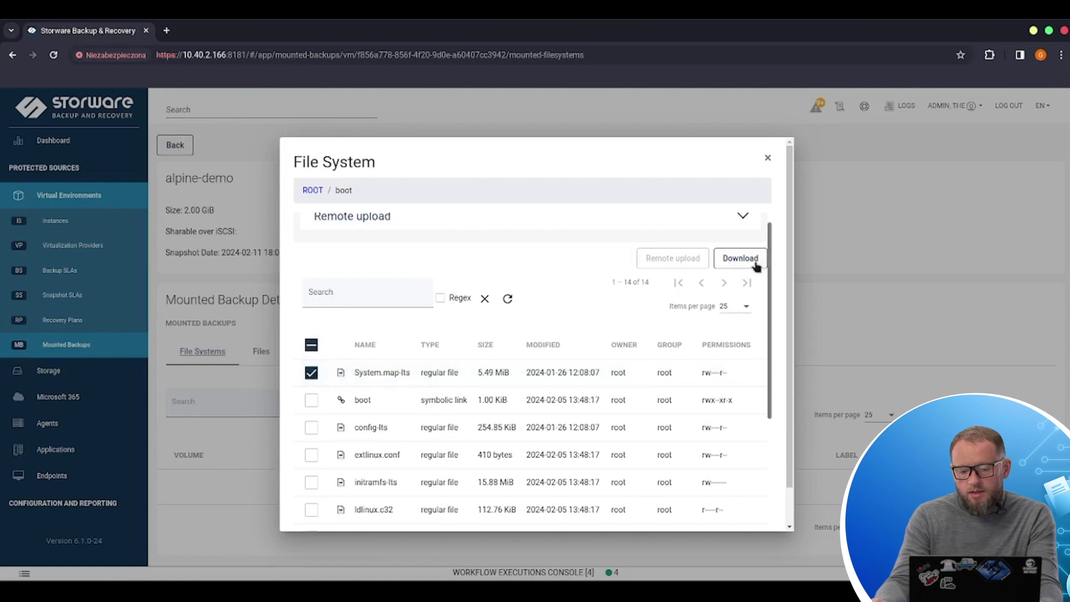
pyautogui.scroll(1, 708, 284)
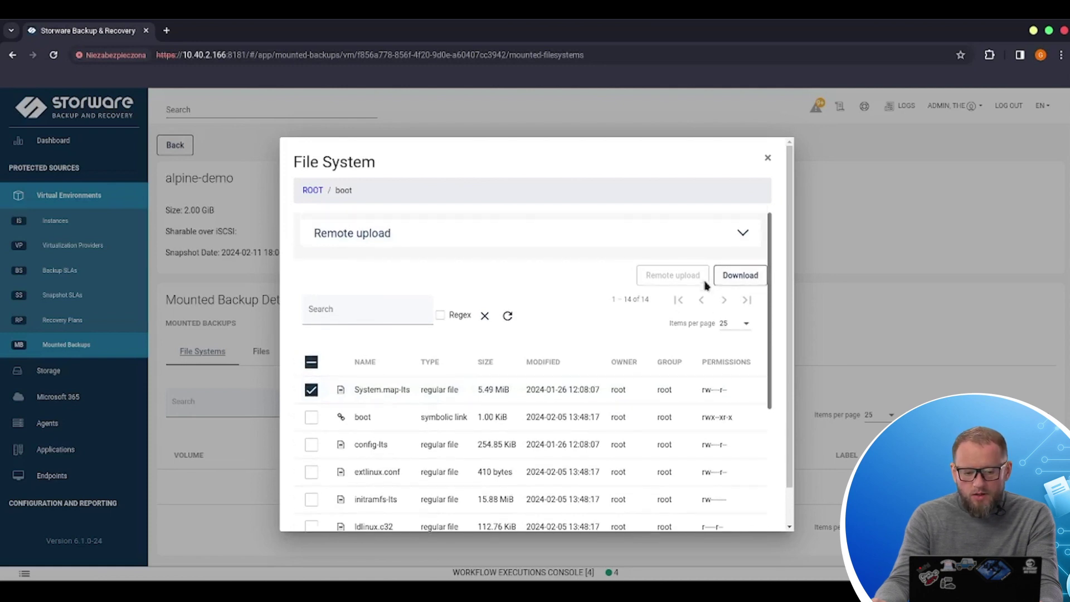
pyautogui.click(743, 236)
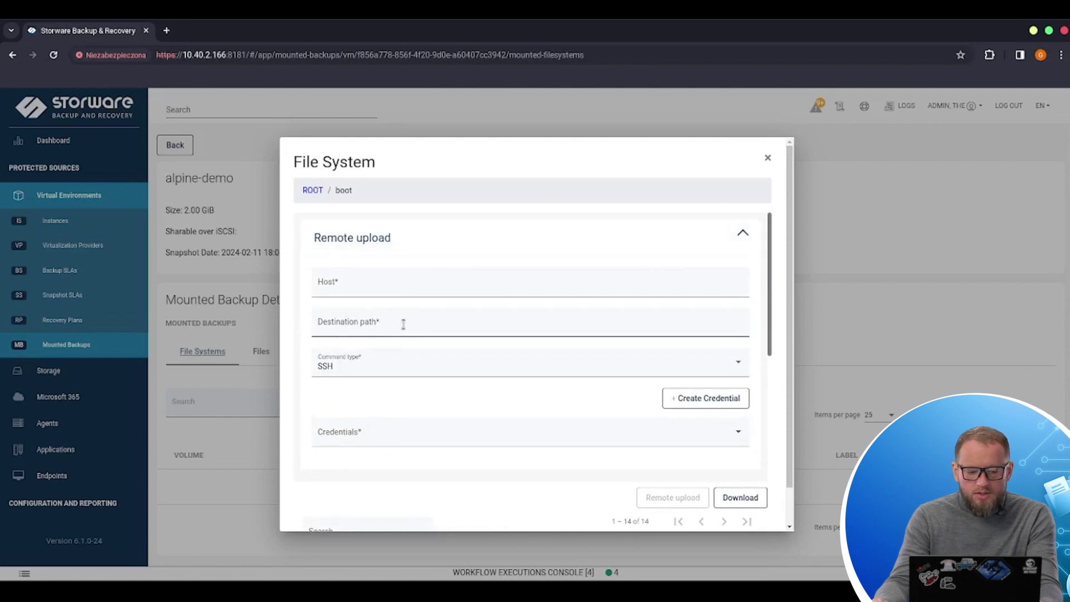
pyautogui.click(376, 370)
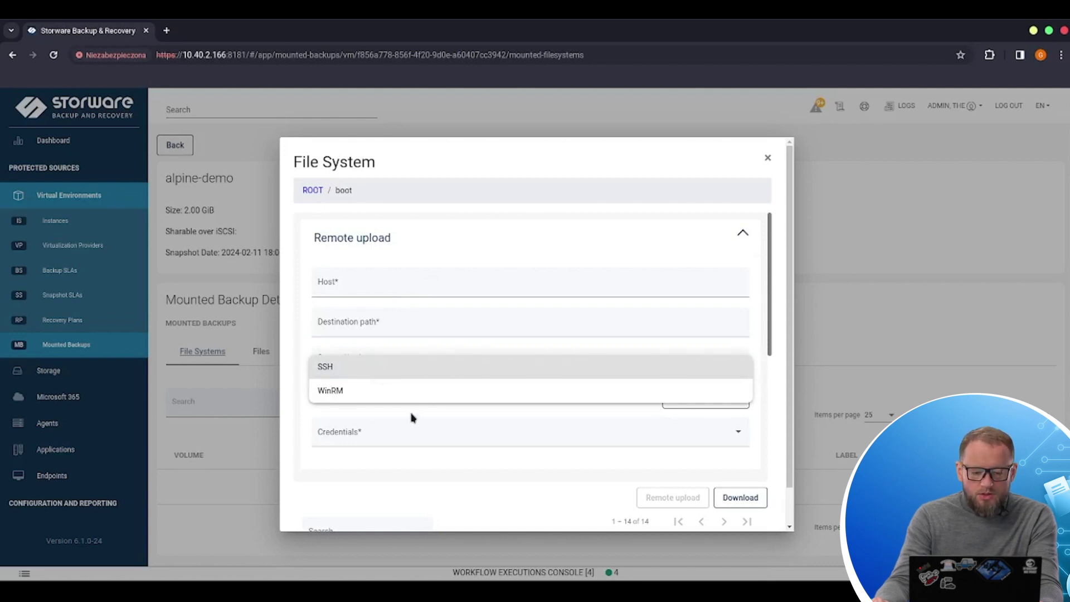
pyautogui.click(430, 420)
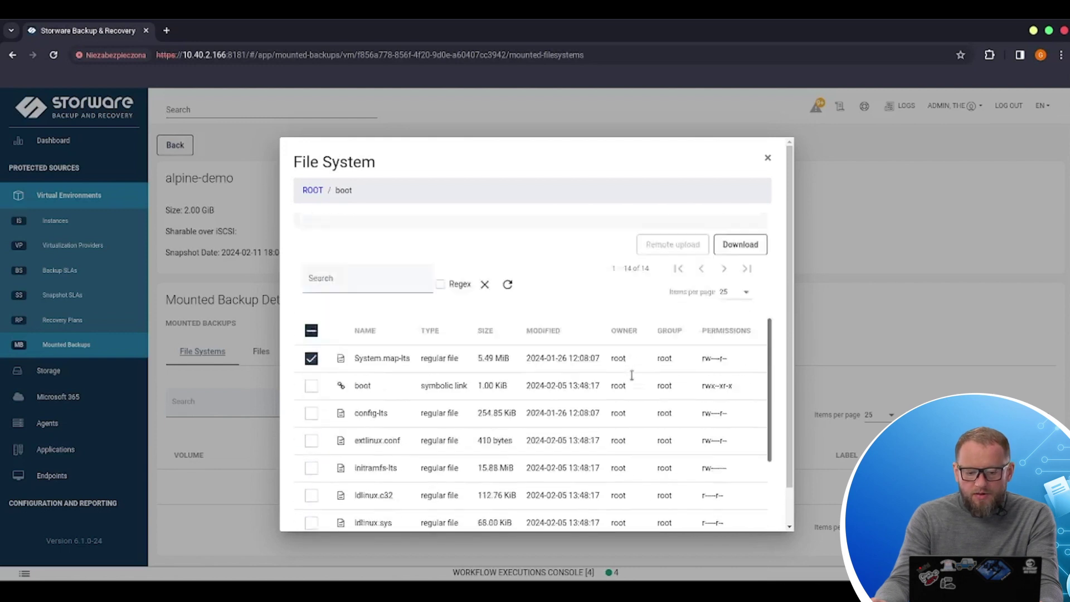
pyautogui.scroll(-5, 632, 379)
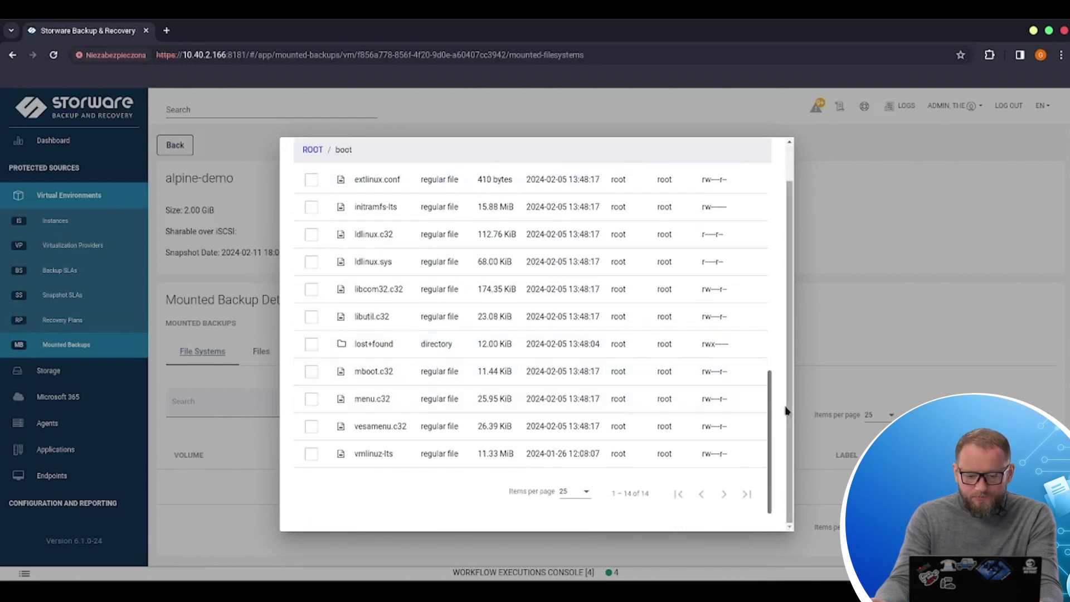
pyautogui.scroll(2, 785, 411)
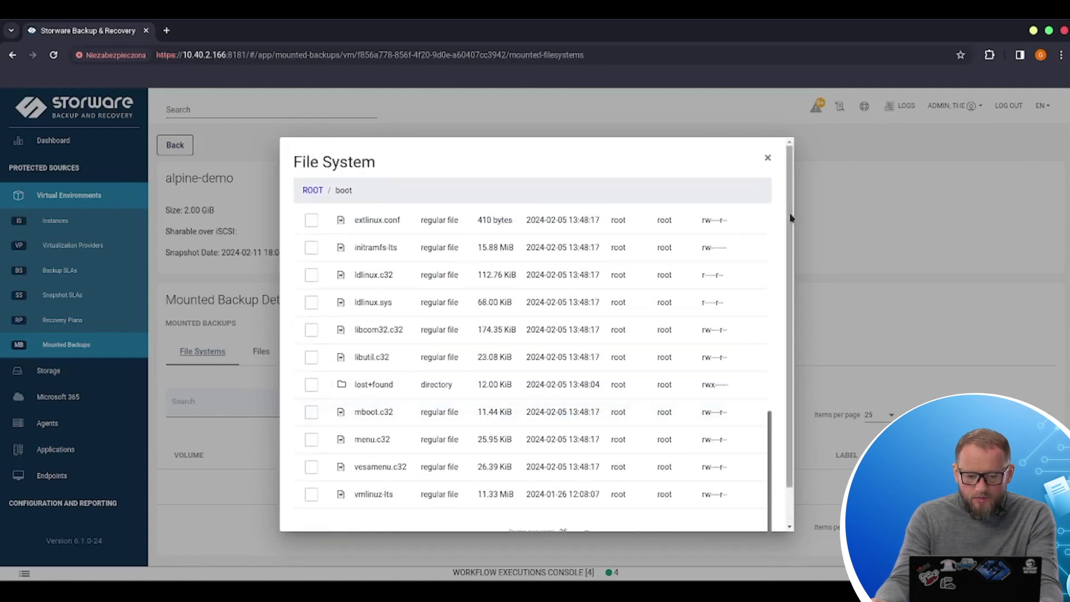
pyautogui.click(768, 161)
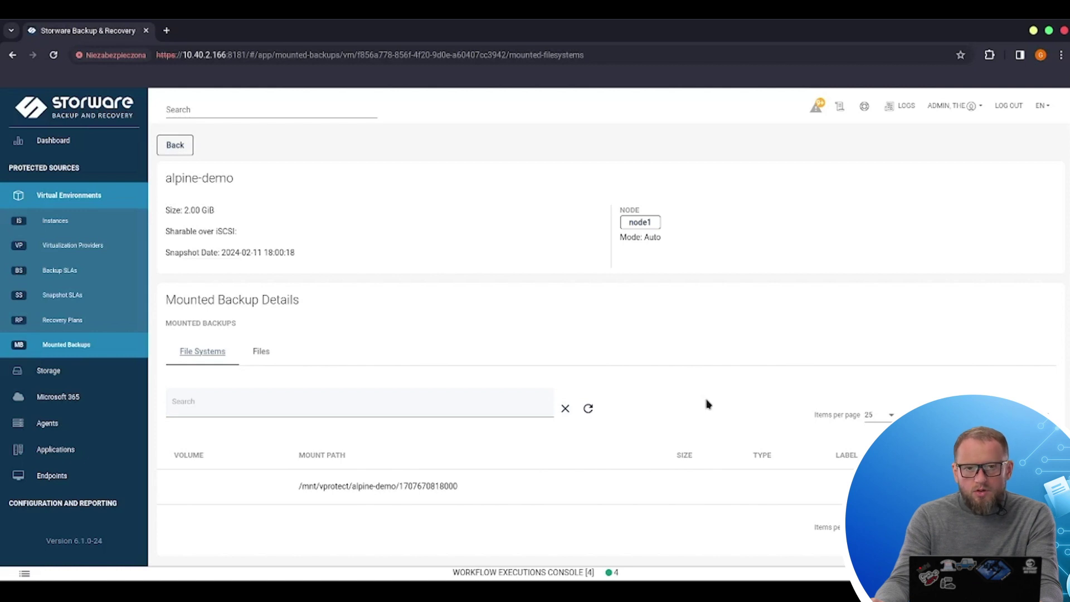
# Step: Return to Mounted Backups and unmount the alpine-demo backup, confirming with 'Yes, Continue'
pyautogui.click(175, 148)
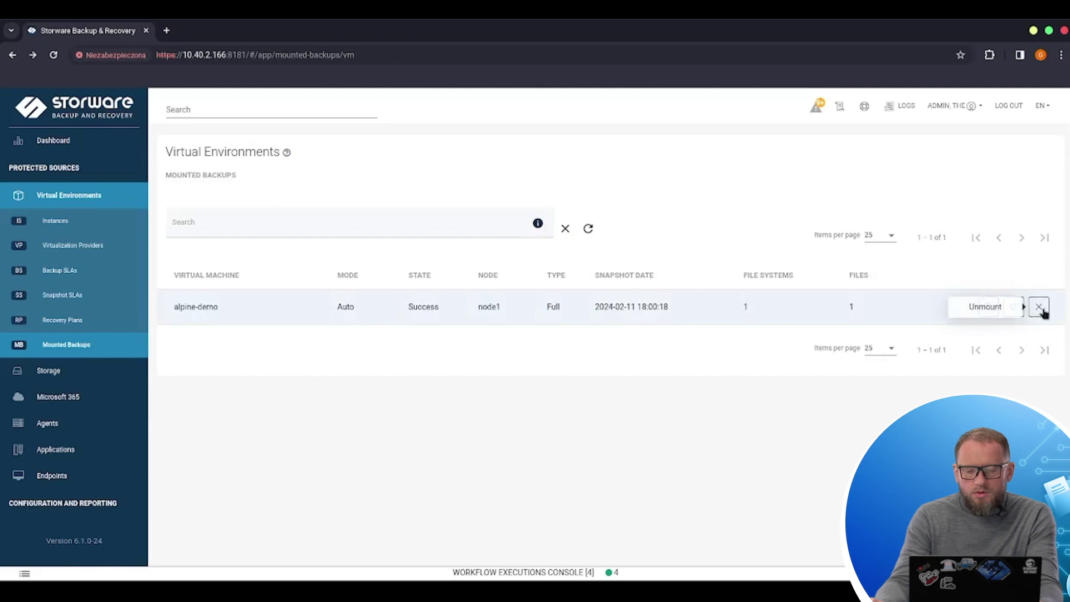
pyautogui.click(1040, 308)
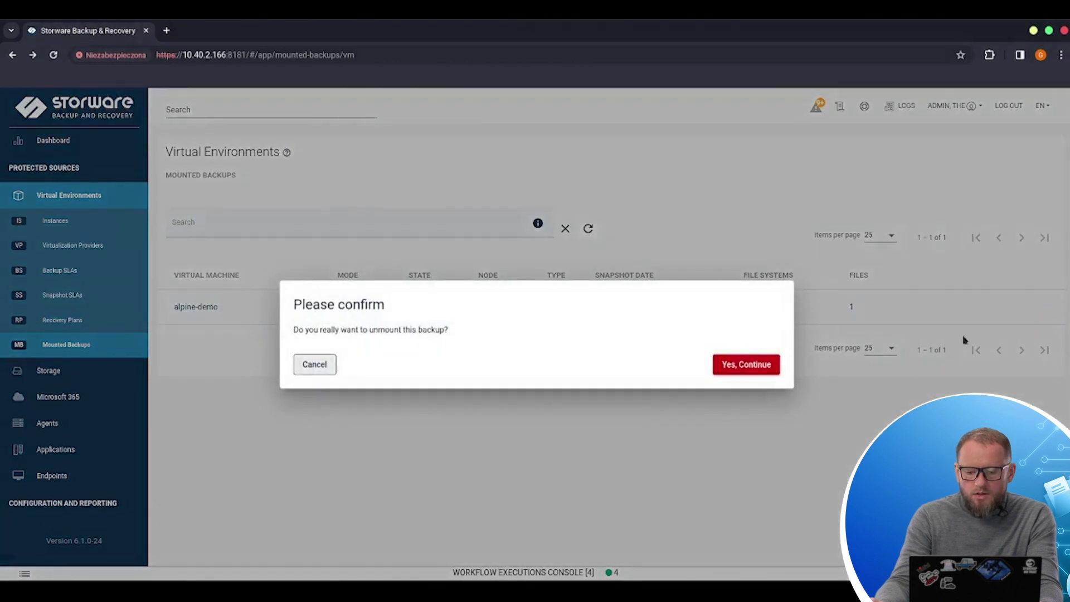
pyautogui.click(758, 369)
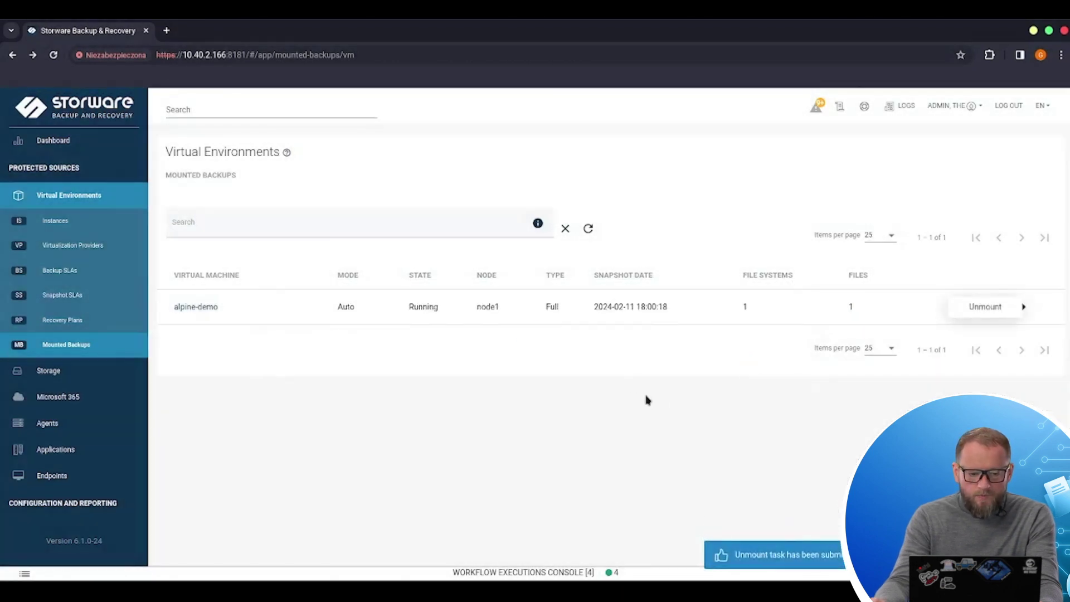